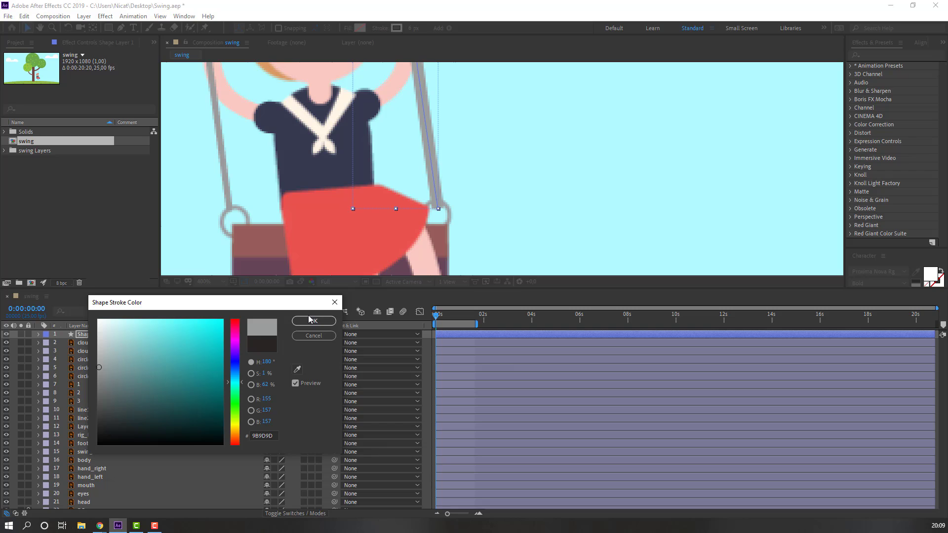
Apply the grey stroke colour 9B9D9D to the rope shape and set its stroke width to 3 px
click(311, 321)
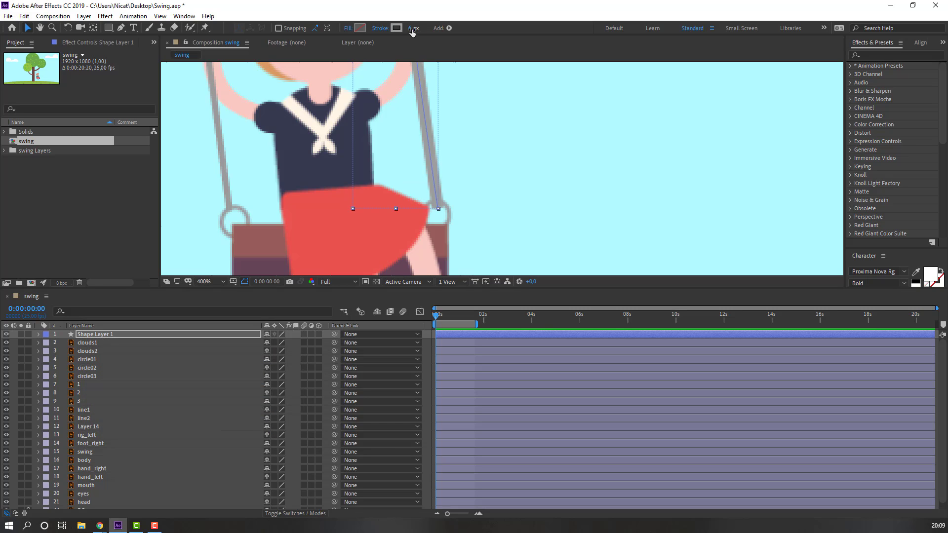
drag(412, 32, 404, 35)
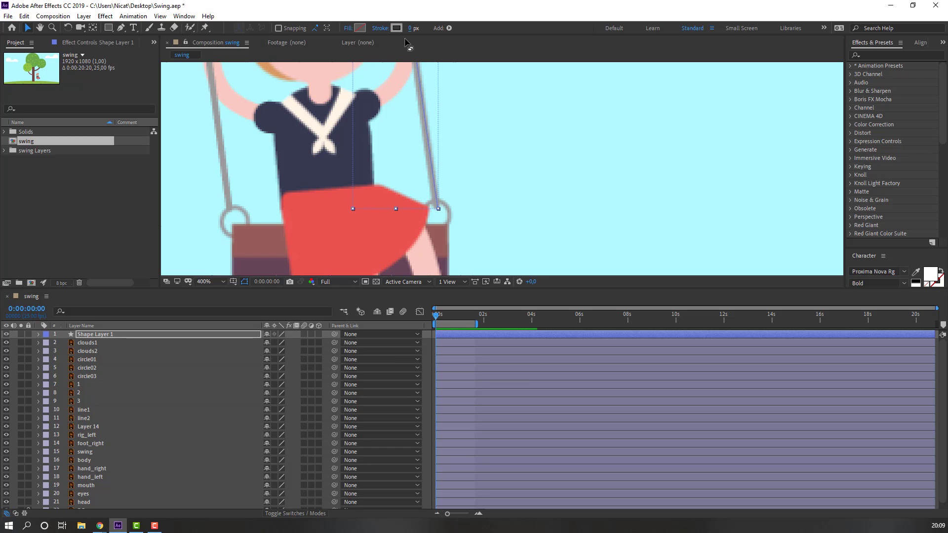
click(409, 29)
text(3)
key(Return)
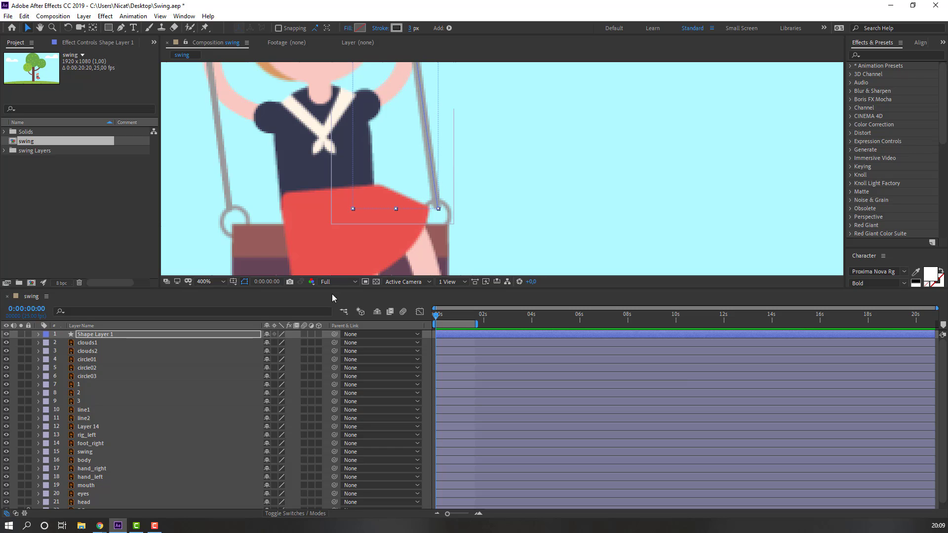
Rename the Shape Layer 1 layer as LINE01
click(106, 335)
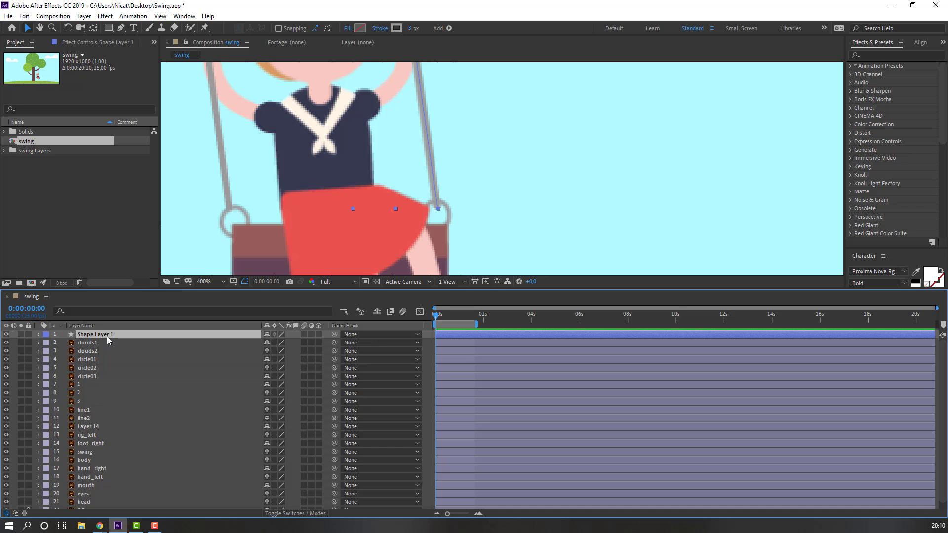
key(Return)
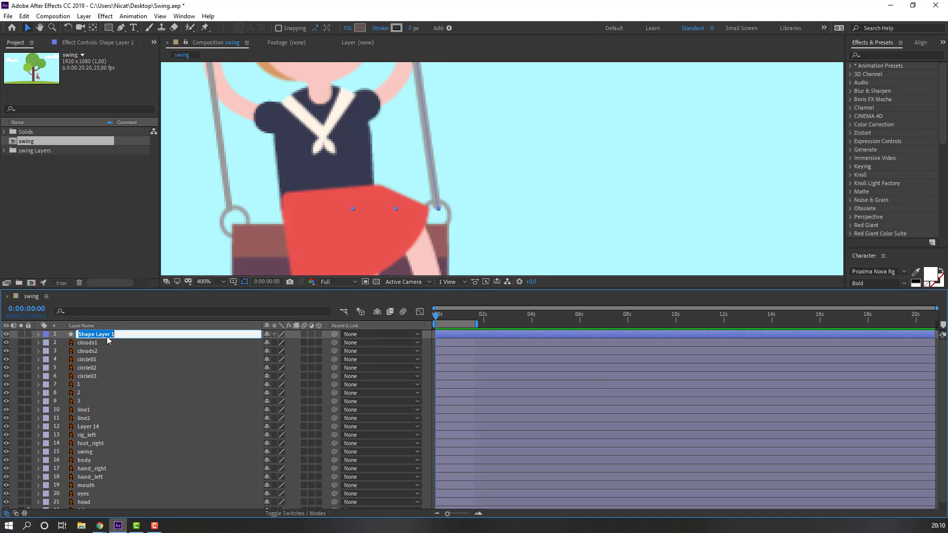
text(LINE01)
key(Return)
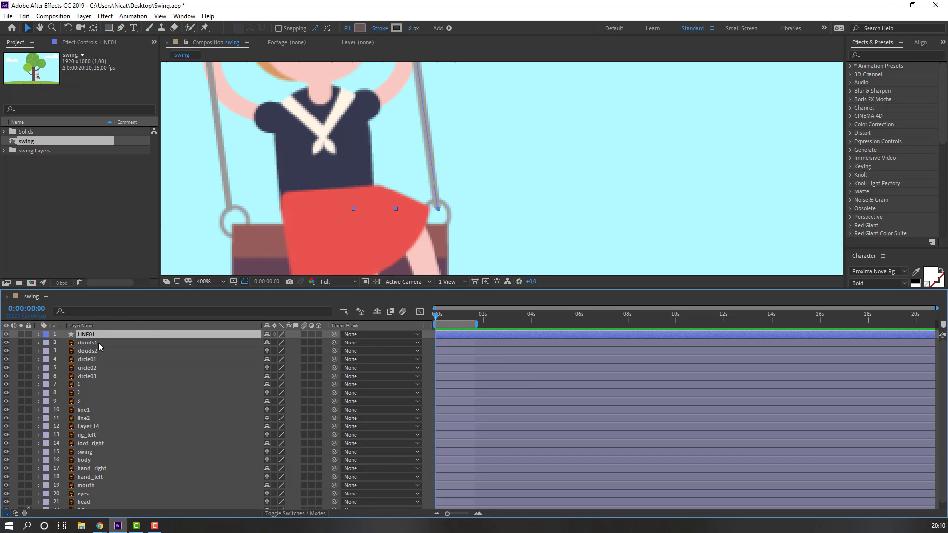
Duplicate LINE01 and place the copy over the swing's left rope, with its upper end at the branch
key(ctrl+d)
scroll(463, 177, down, 1)
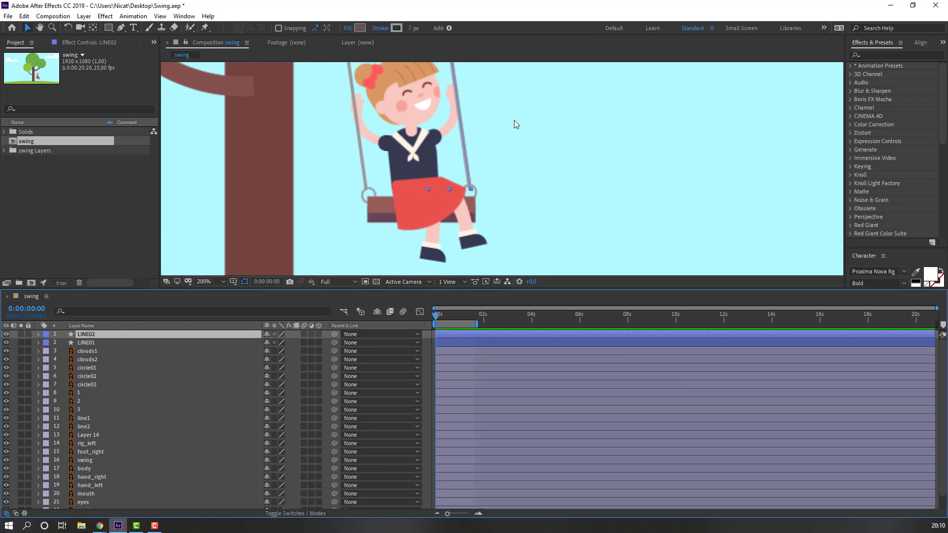
drag(514, 134, 513, 174)
key(v)
drag(454, 140, 359, 152)
drag(360, 154, 384, 190)
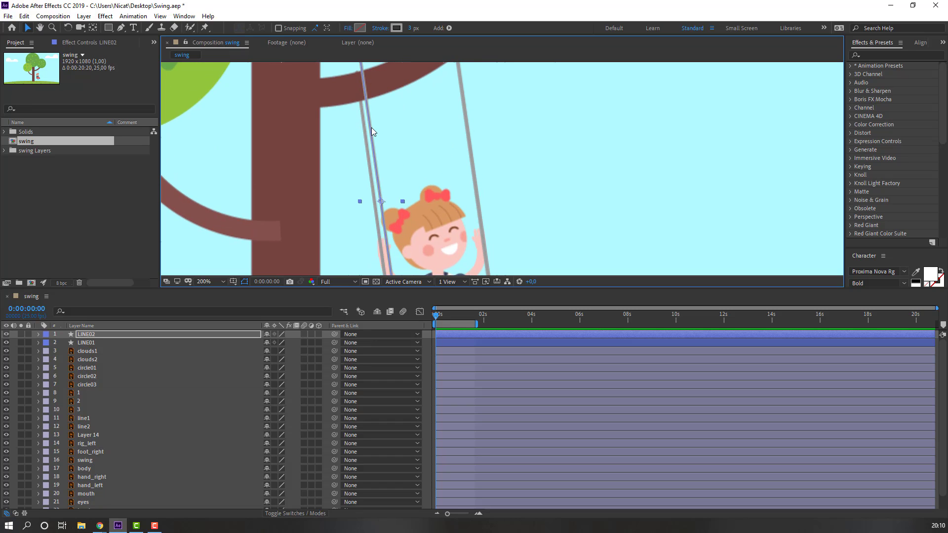
mouse_move(370, 130)
mouse_down()
mouse_move(362, 172)
mouse_move(387, 143)
mouse_move(361, 141)
mouse_up()
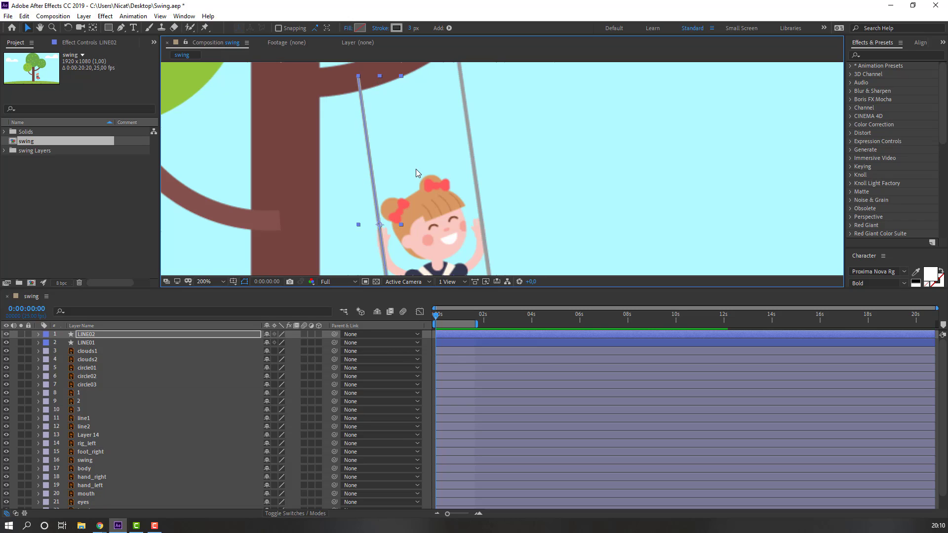
Shorten the LINE02 path with the Pen tool by moving its lower point up to the ring on the swing seat
key(h)
drag(417, 190, 372, 56)
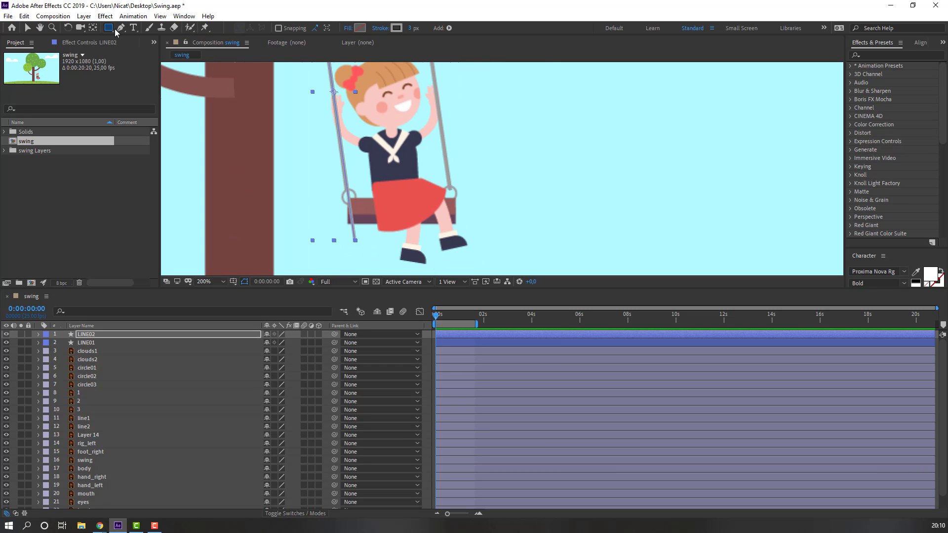
click(120, 28)
drag(354, 240, 348, 192)
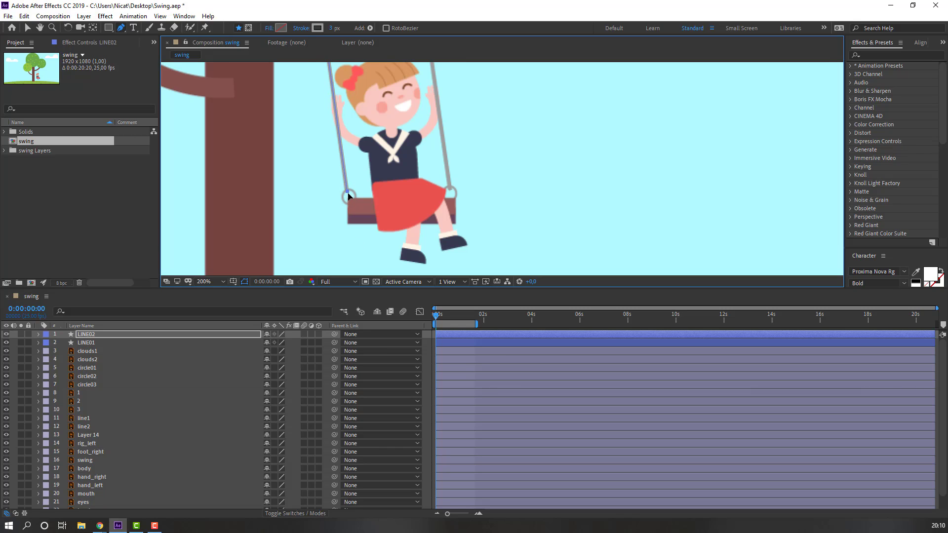
click(25, 29)
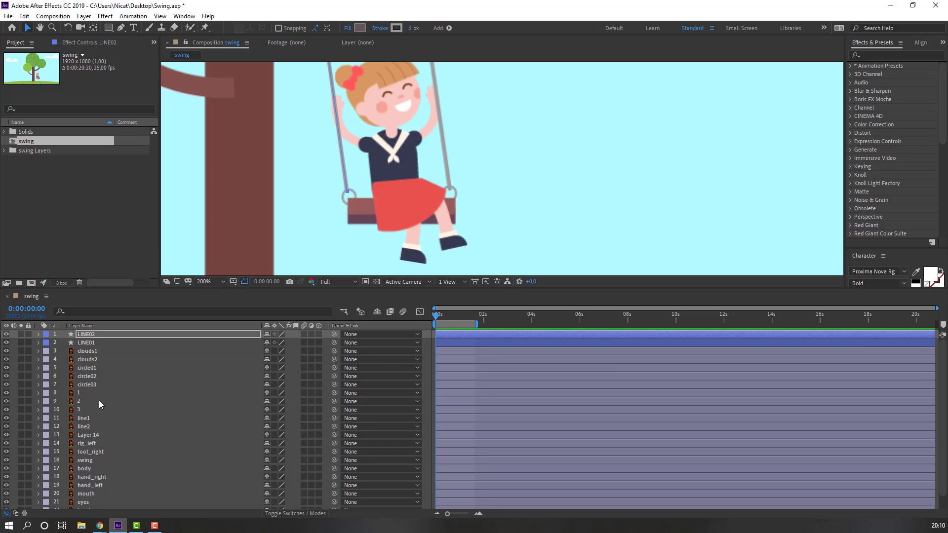
Delete the original rope layers line1 and line2
click(84, 418)
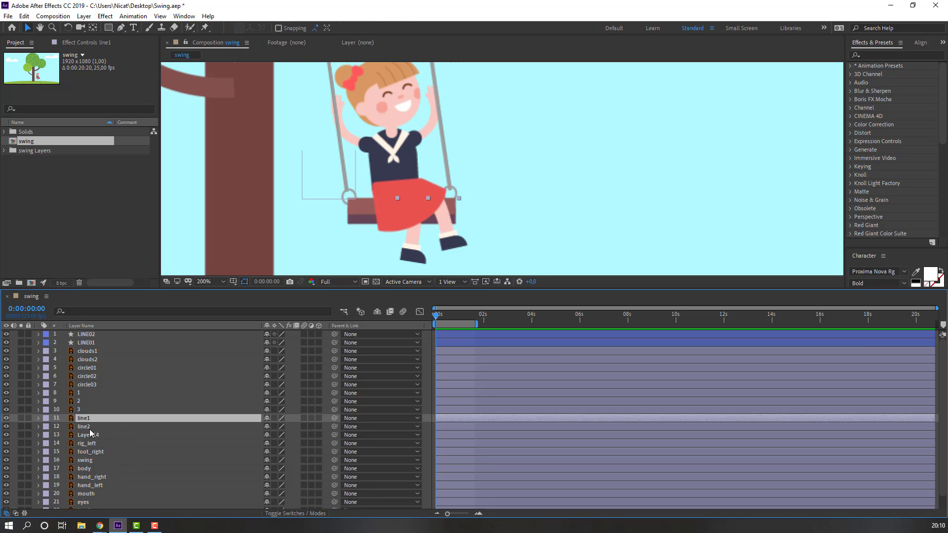
shift+click(91, 426)
key(Delete)
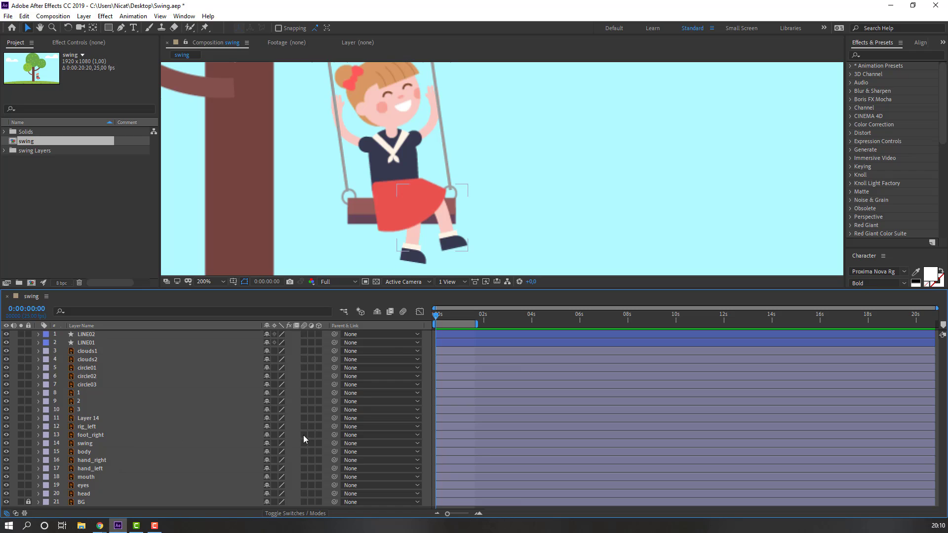
scroll(498, 203, down, 2)
scroll(501, 172, up, 2)
scroll(474, 208, up, 2)
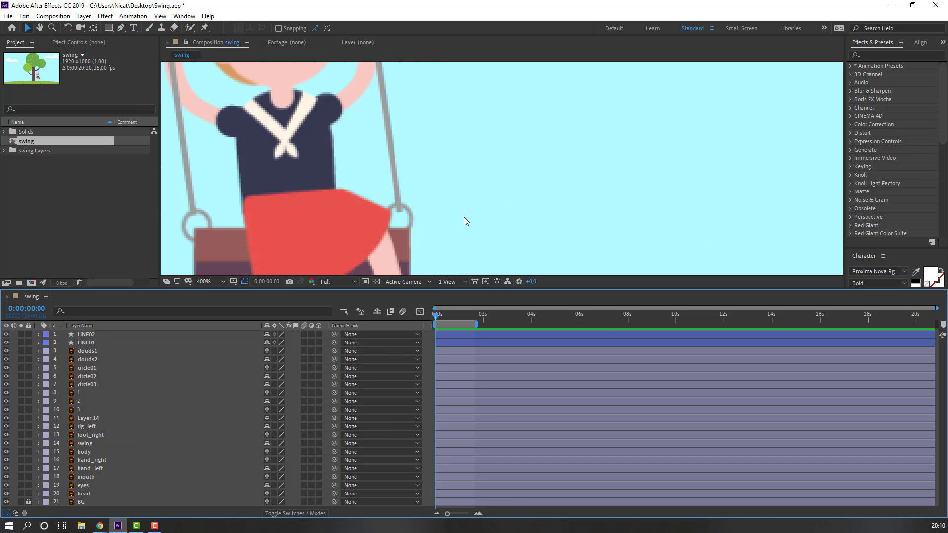
scroll(474, 188, down, 2)
Select LINE01 and open the Create Nulls From Paths script, keeping its window clear of the layer names
click(89, 343)
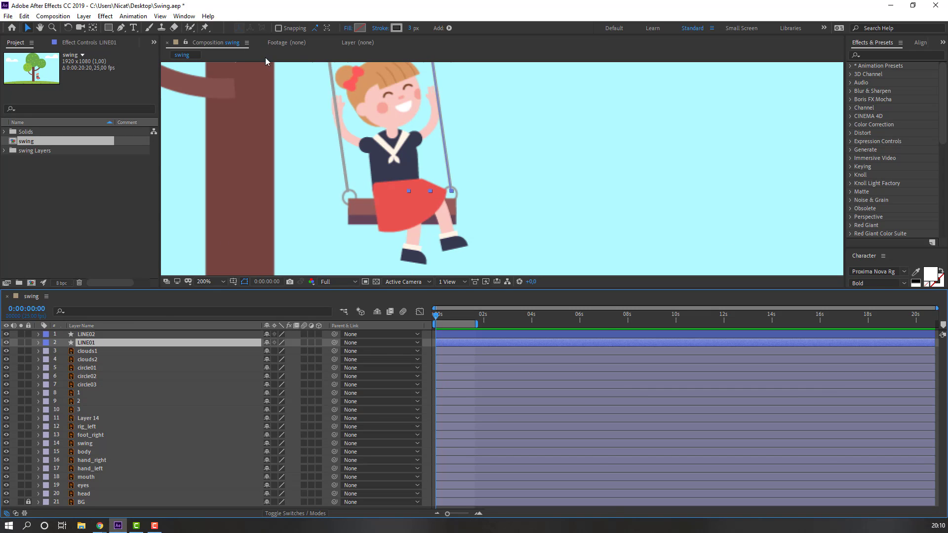
click(184, 16)
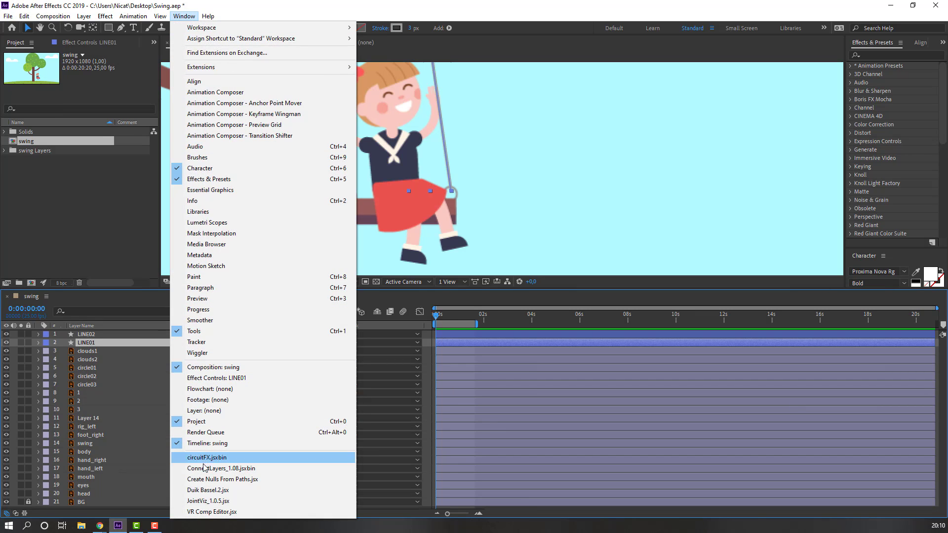
click(254, 480)
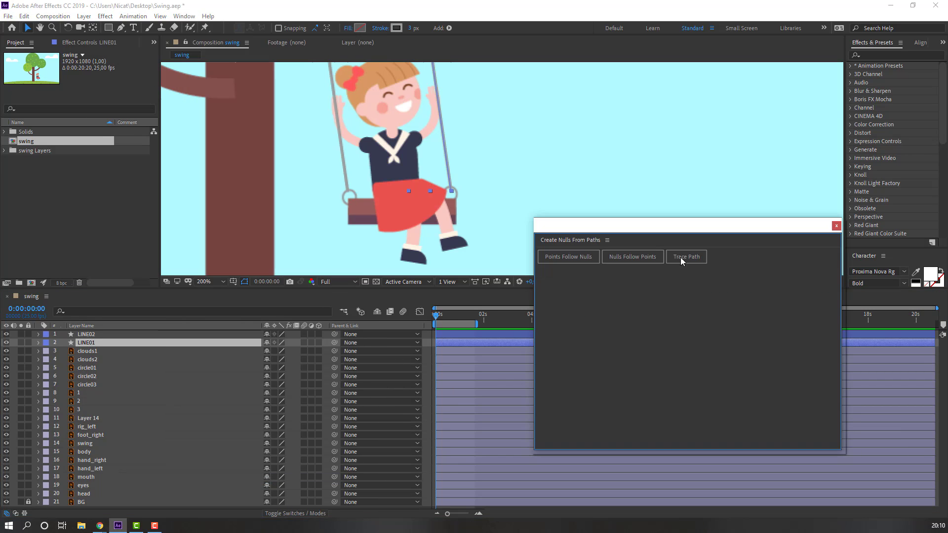
drag(632, 234, 497, 278)
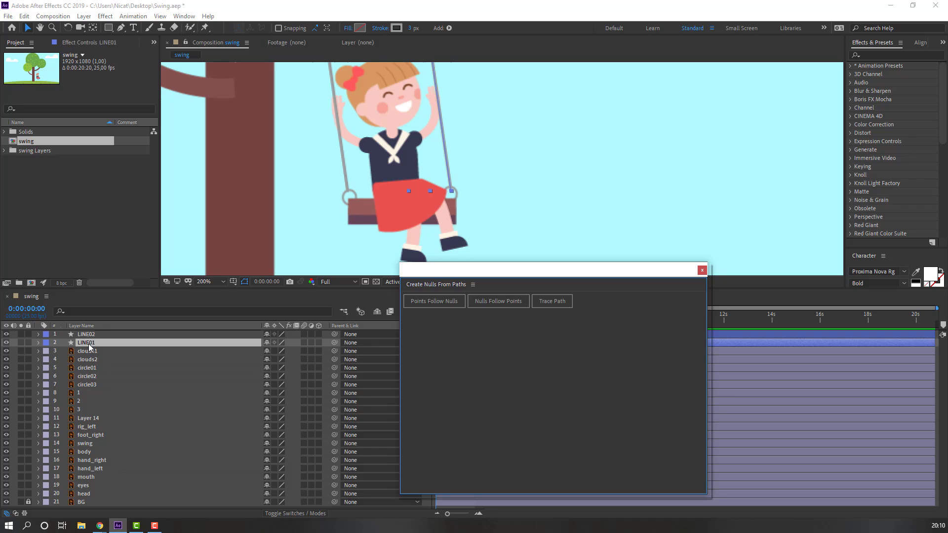
Select the Path property of Path 1 in LINE01 and create control nulls for it with Points Follow Nulls
click(38, 343)
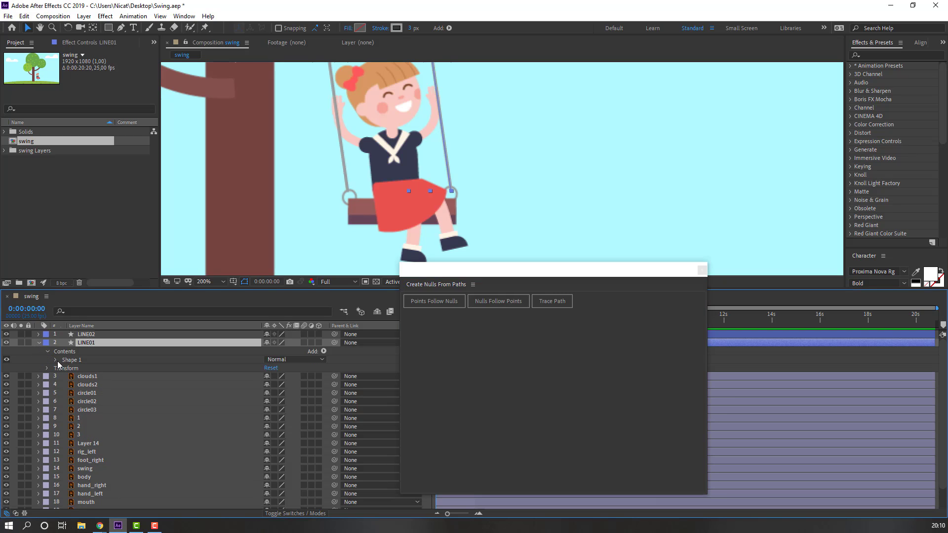
click(56, 360)
click(76, 368)
click(63, 369)
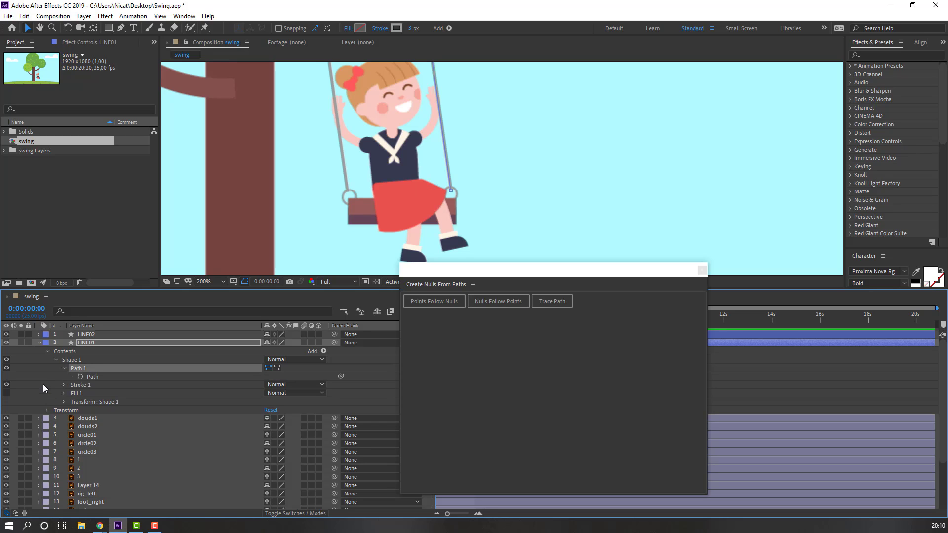
click(101, 376)
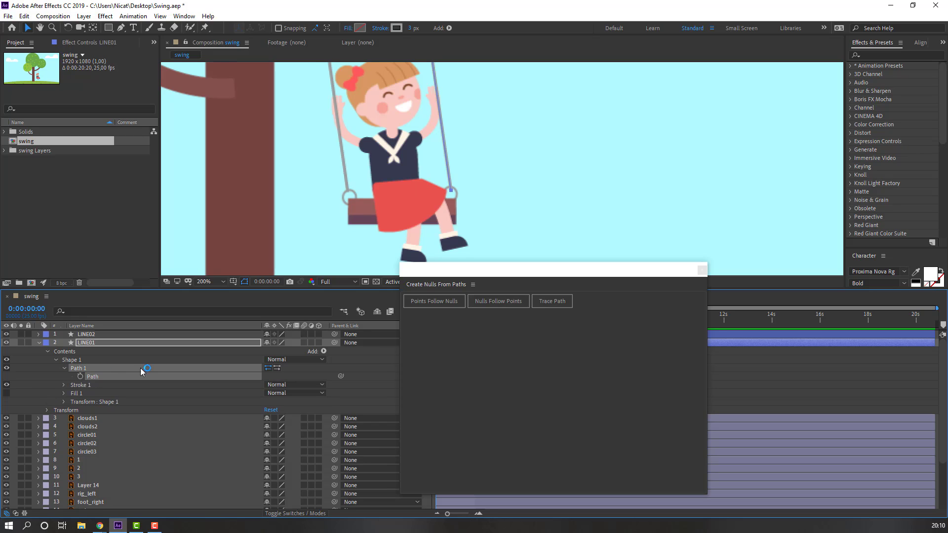
click(428, 302)
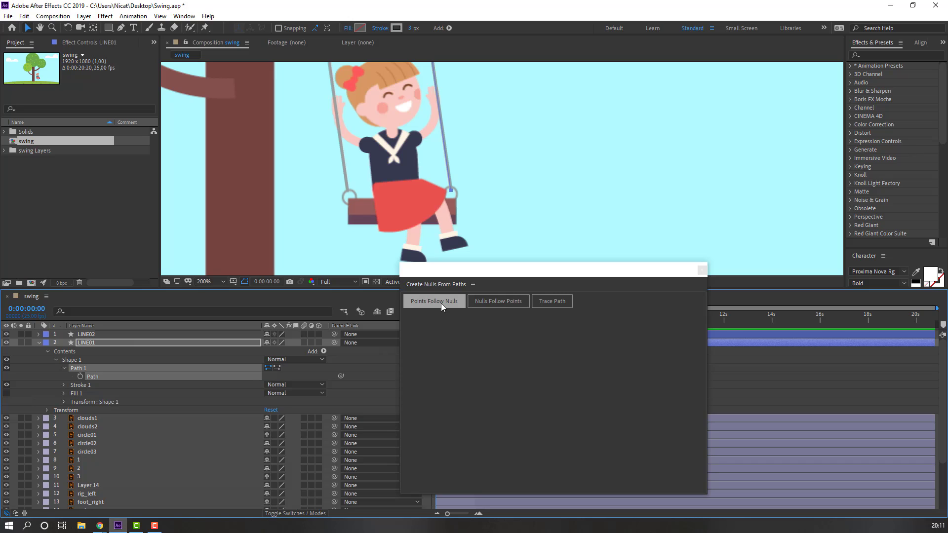
Test the right rope's rig by moving the null at its lower end, and undo the move
drag(478, 270, 541, 334)
scroll(607, 132, down, 1)
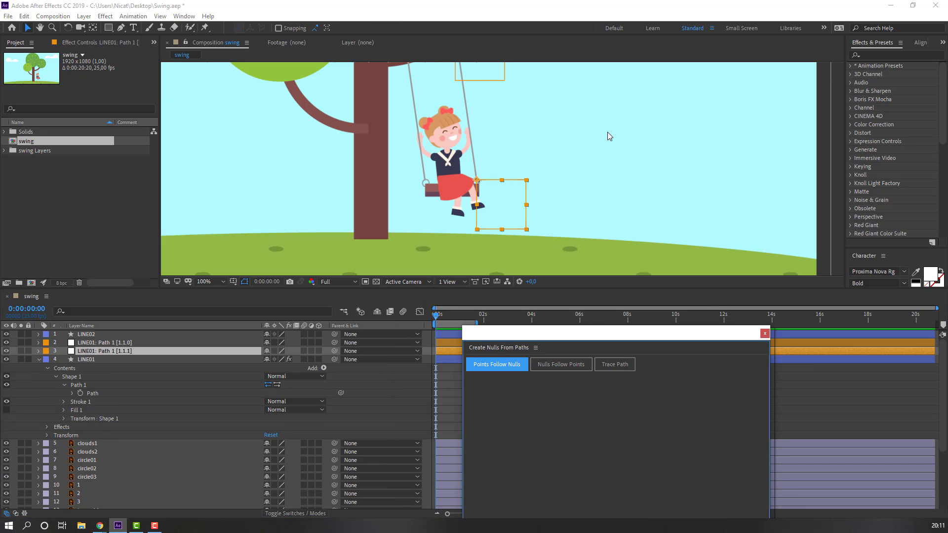
drag(598, 150, 521, 182)
click(797, 192)
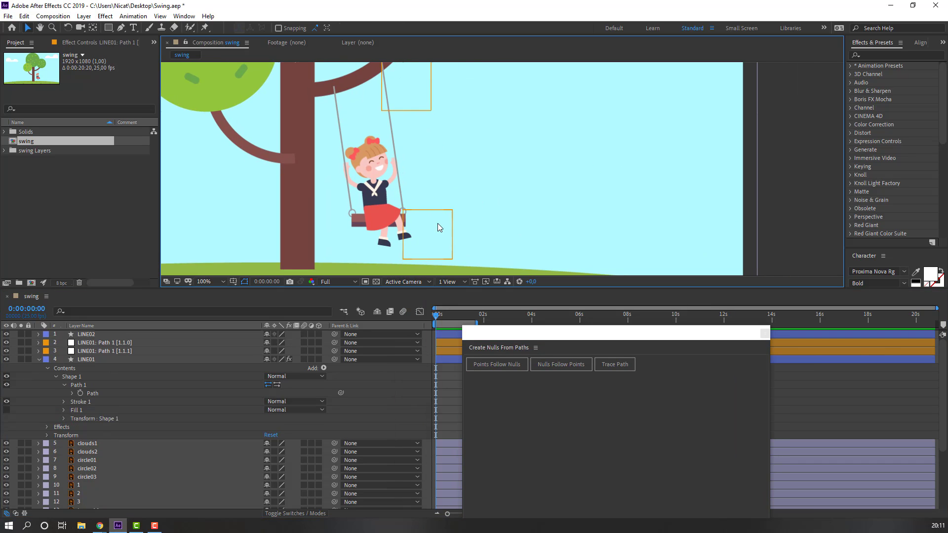
click(436, 224)
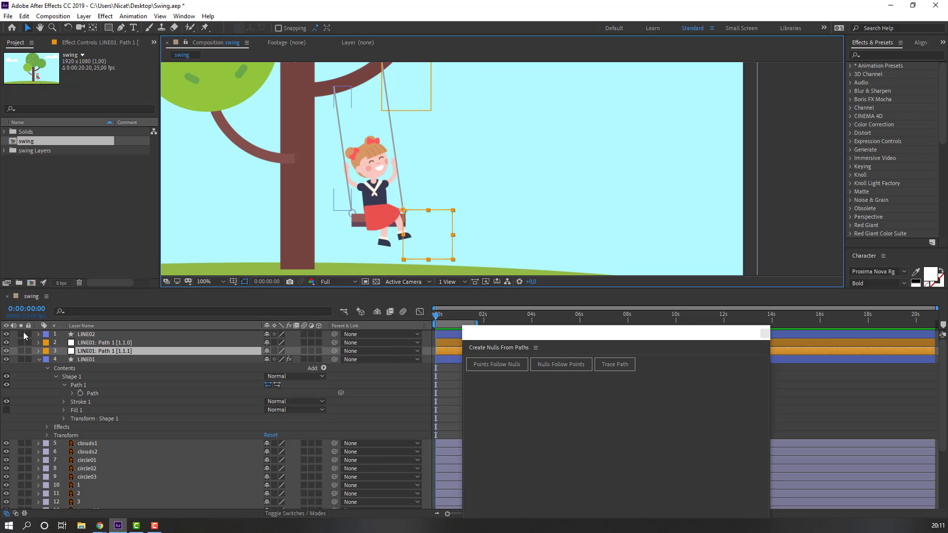
drag(418, 237, 377, 196)
key(ctrl+z)
Collapse LINE01's properties and select the LINE02 layer
click(39, 360)
click(44, 336)
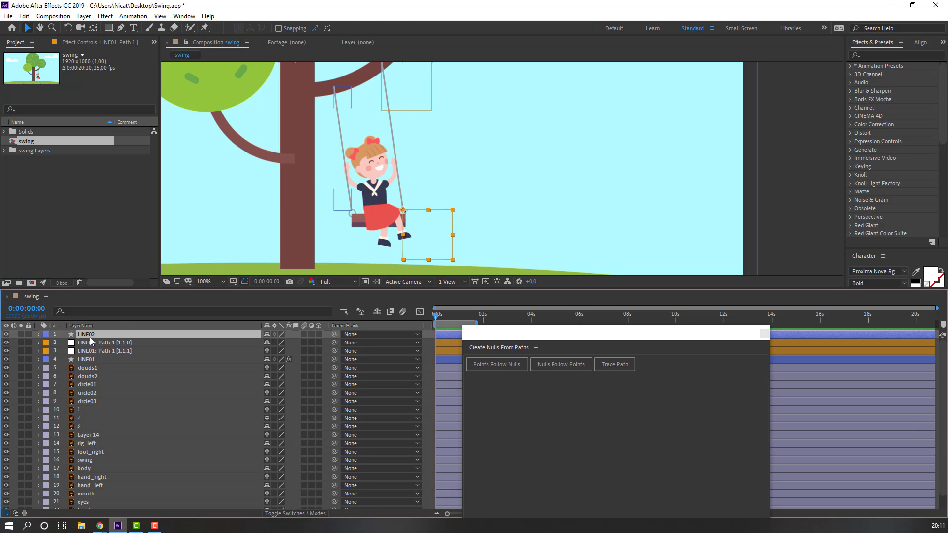
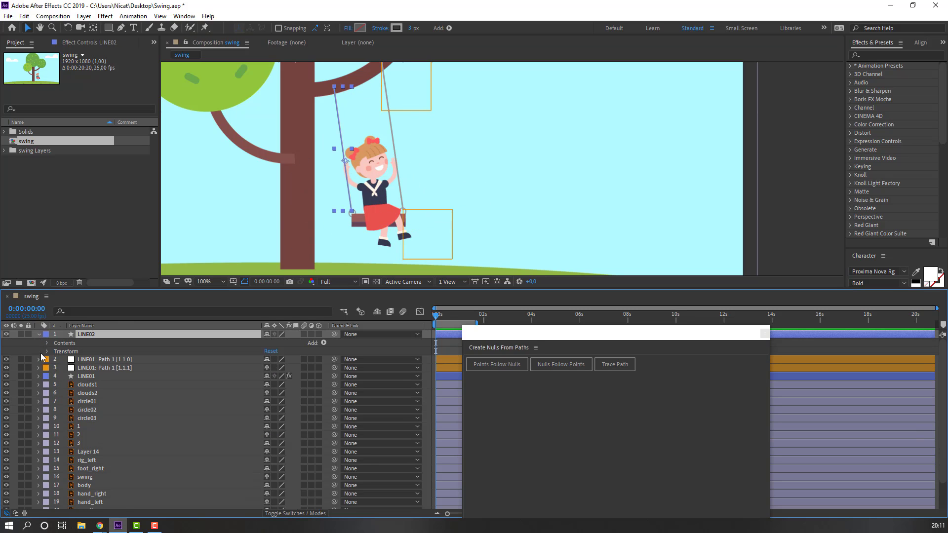
Create control nulls for the Path property of LINE02's Path 1 with Points Follow Nulls, close the script window and collapse the layer
click(47, 342)
click(55, 351)
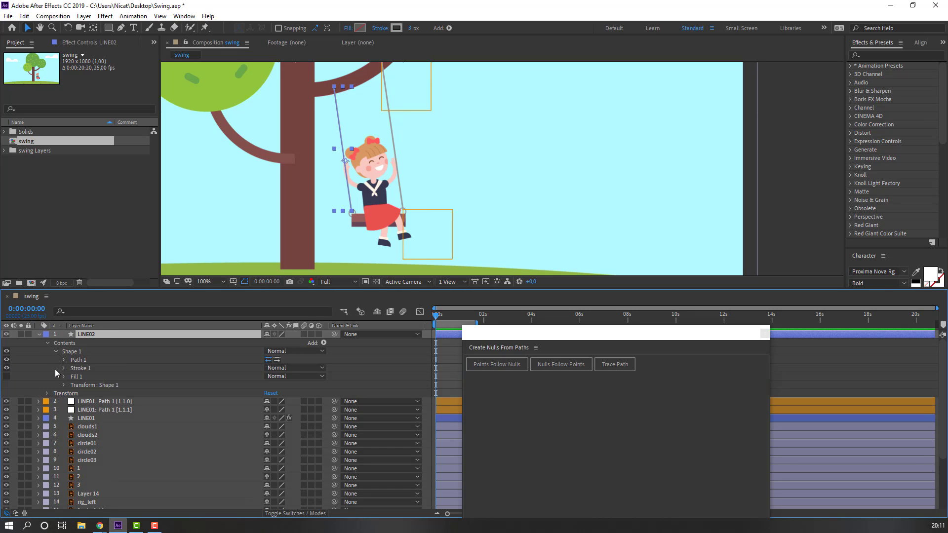
click(64, 359)
click(93, 369)
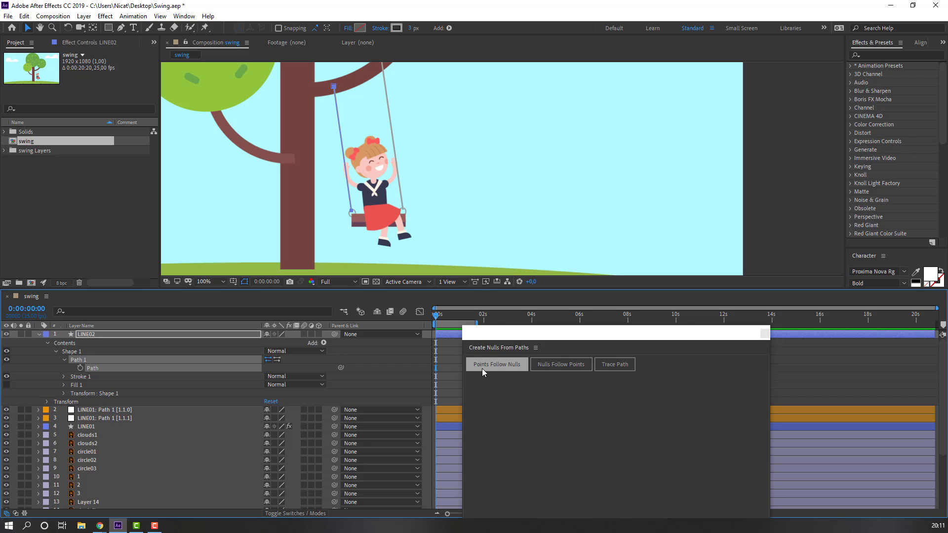
click(498, 367)
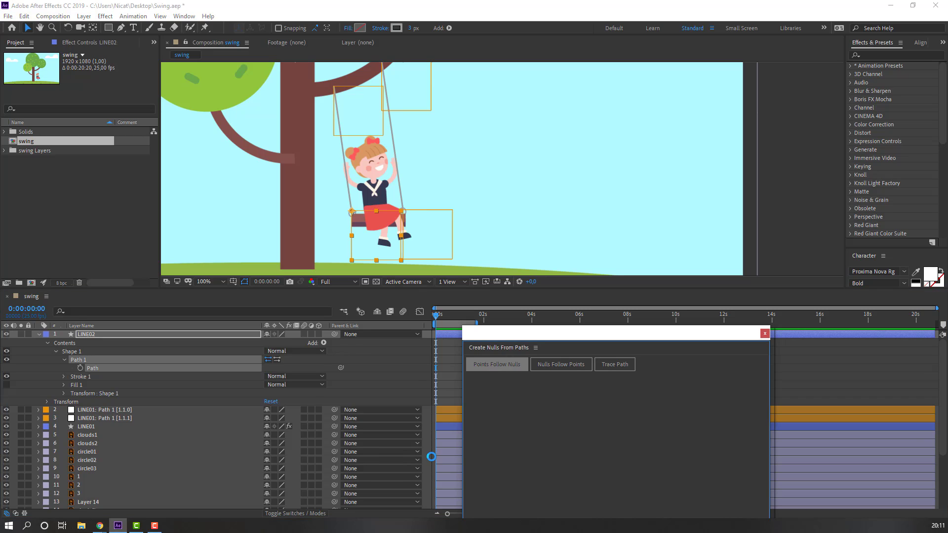
click(764, 334)
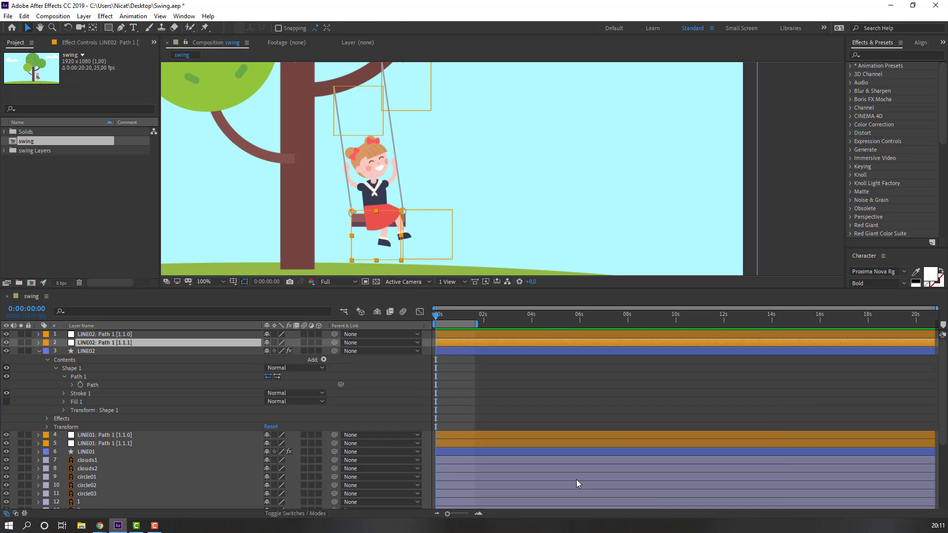
click(39, 351)
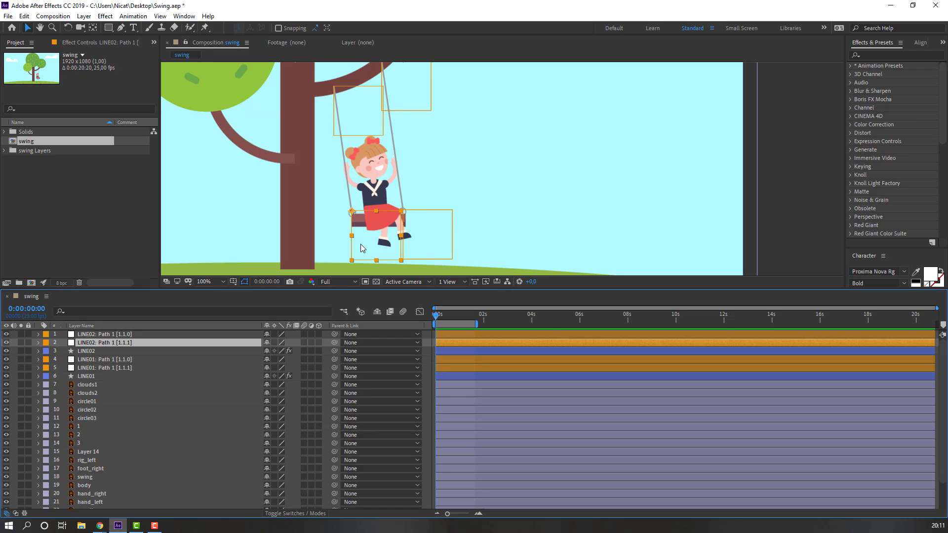
Test the left rope's rig by moving the null at its lower end, and undo the move
mouse_move(356, 246)
mouse_down()
mouse_move(319, 245)
mouse_move(413, 207)
mouse_move(350, 242)
mouse_up()
key(ctrl+z)
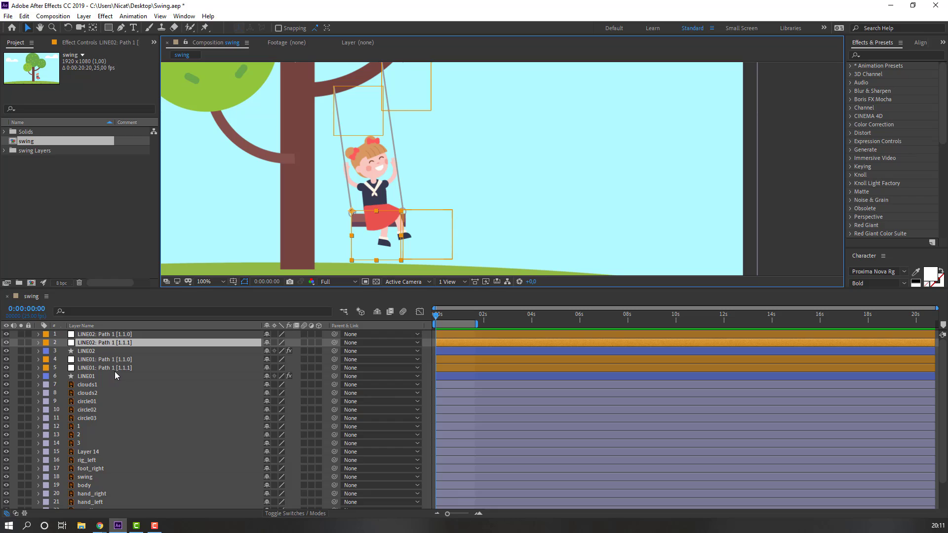
Mark the two upper rope nulls and the LINE01 and LINE02 layers as shy, and hide shy layers in the timeline
click(113, 370)
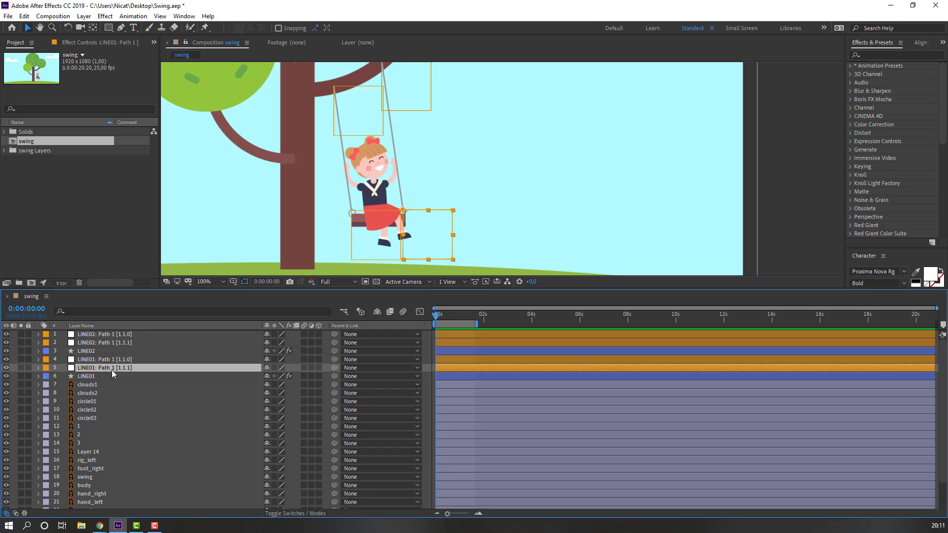
click(346, 115)
shift+click(413, 98)
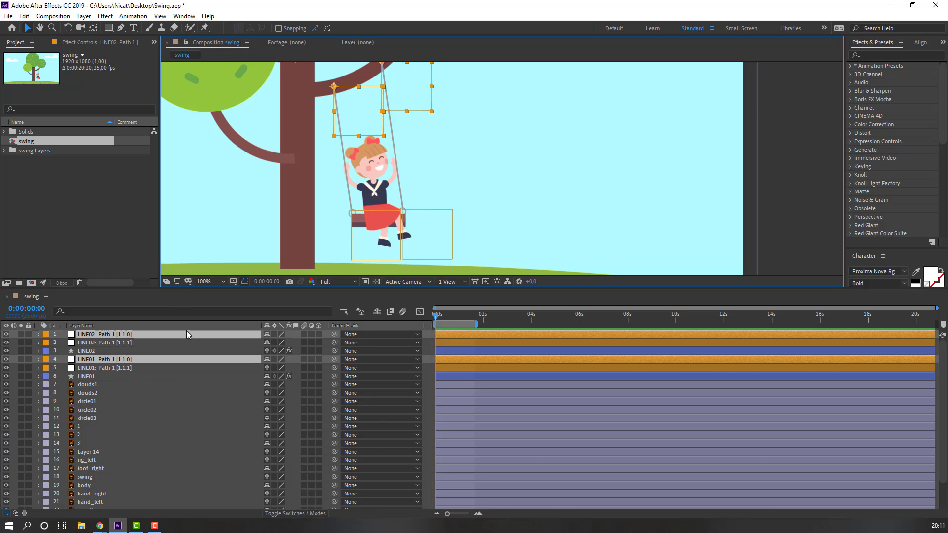
ctrl+click(85, 353)
ctrl+click(96, 376)
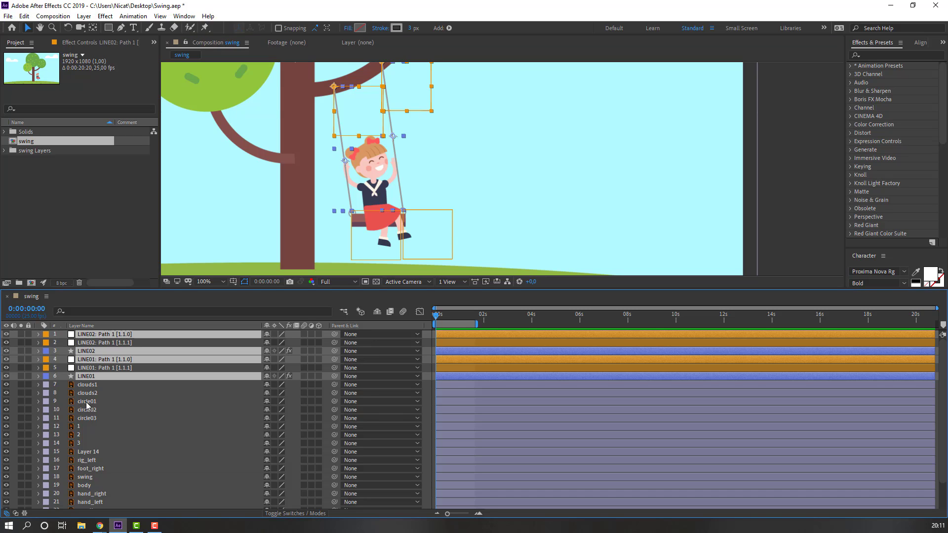
click(267, 335)
click(377, 312)
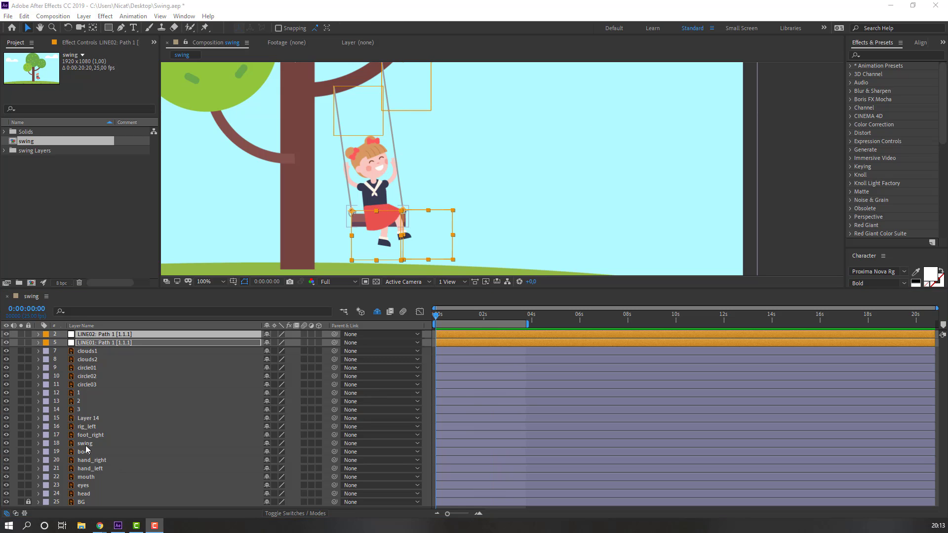
Parent the swing layer to the LINE02: Path 1 [1.1.1] null and test the link by moving that null
click(85, 443)
click(19, 445)
click(20, 445)
drag(334, 443, 112, 336)
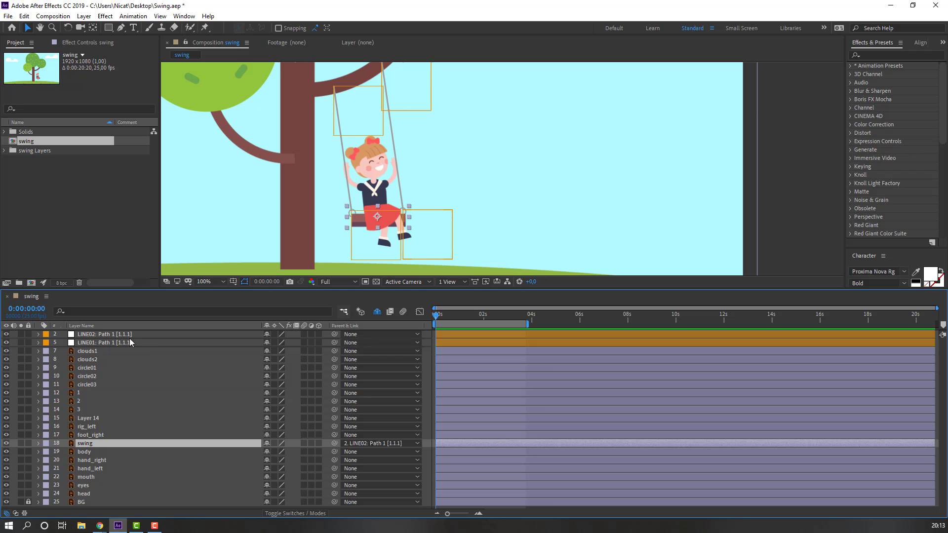
click(130, 337)
mouse_move(365, 238)
mouse_down()
mouse_move(329, 232)
mouse_move(354, 224)
mouse_move(322, 226)
mouse_move(369, 228)
mouse_move(334, 228)
mouse_move(367, 240)
mouse_up()
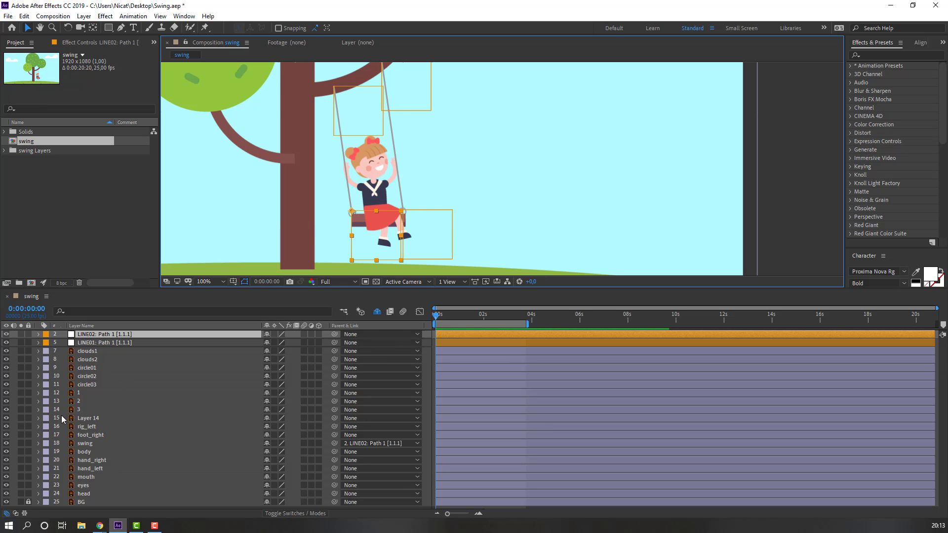
Keyframe Position on both lower rope nulls, with X about 1167 and 1272 at the start and about 1074 and 1179 at 0:00:00:20
shift+click(120, 345)
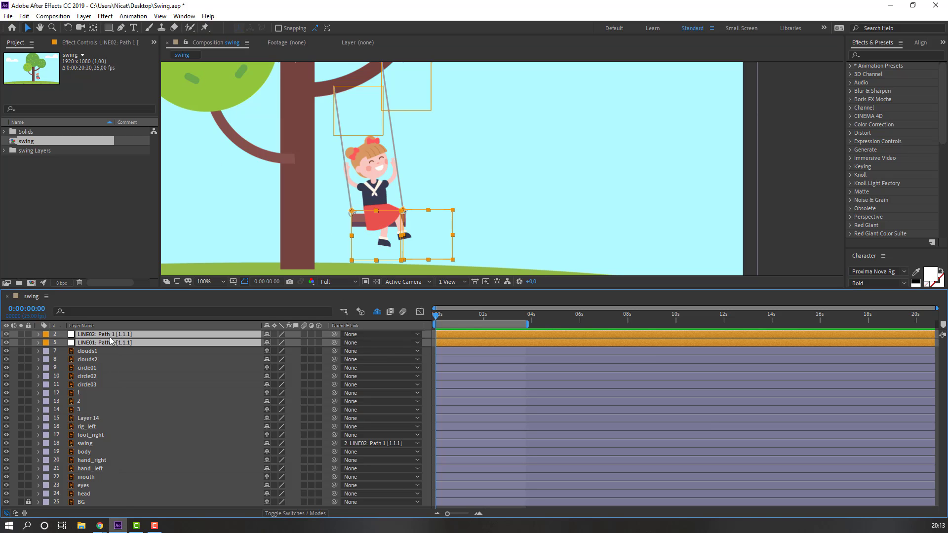
key(p)
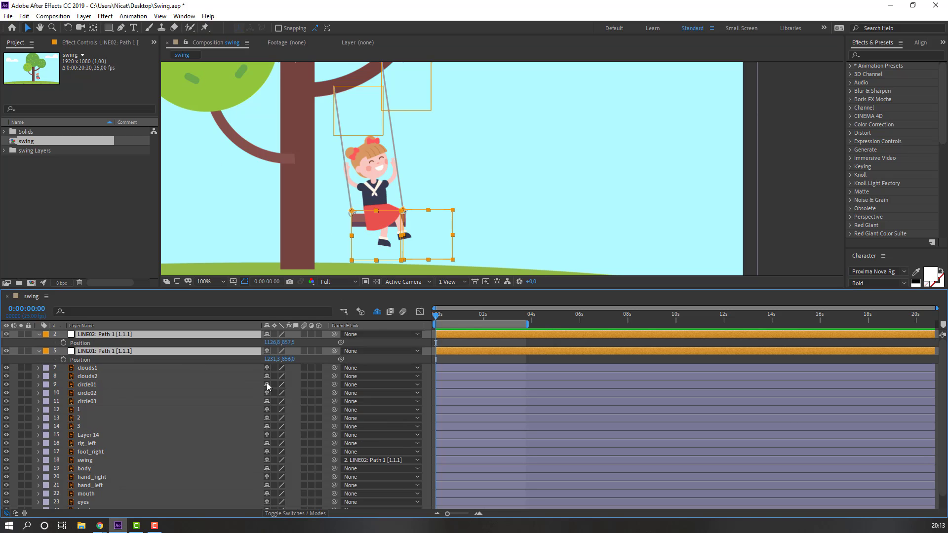
click(63, 342)
click(63, 359)
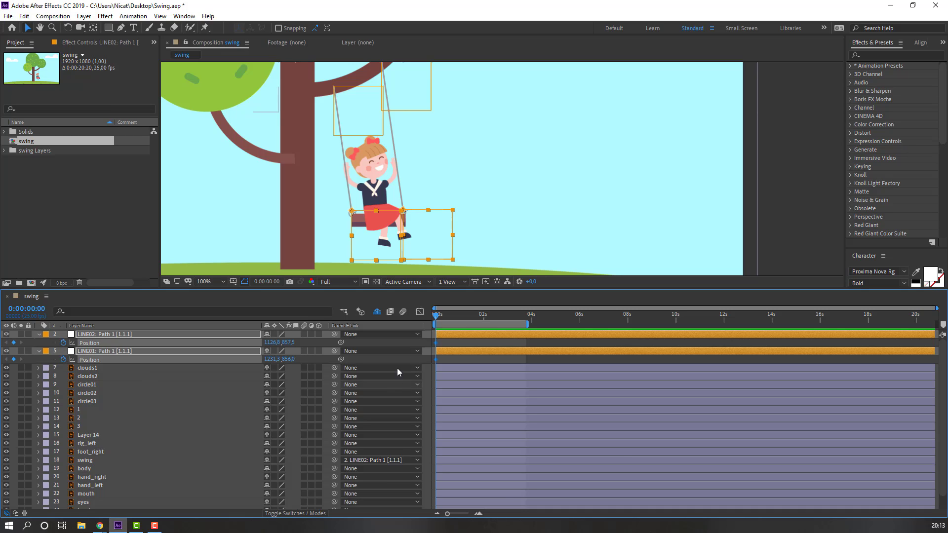
drag(267, 342, 288, 342)
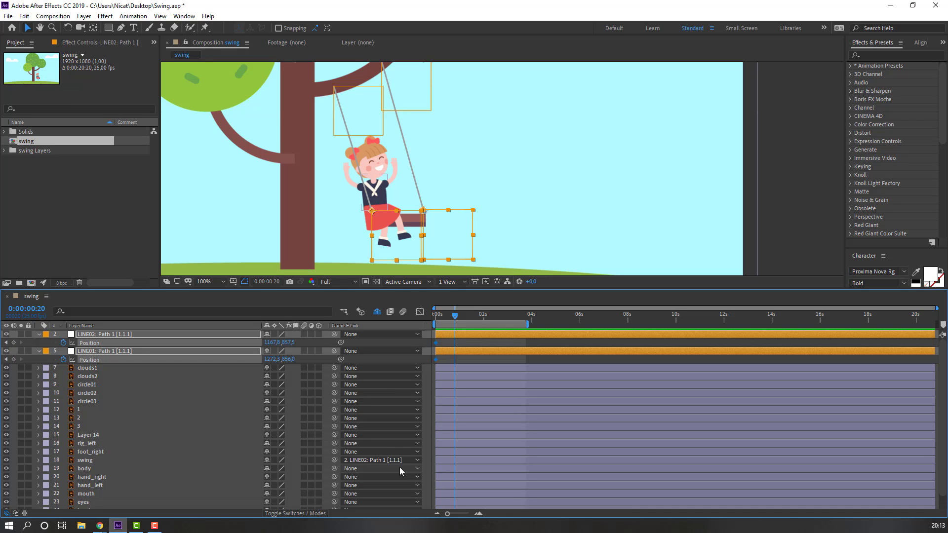
drag(271, 342, 207, 327)
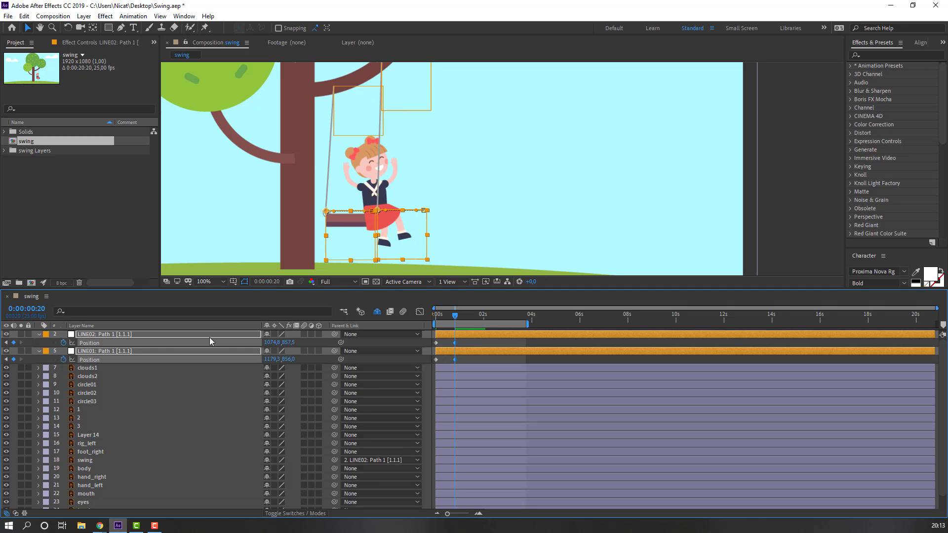
Copy both nulls' starting Position keyframes to 0:00:01:15
key(shift+Page_Down)
key(shift+Page_Down)
drag(441, 340, 428, 368)
key(ctrl+c)
key(ctrl+v)
key(ctrl+c)
key(ctrl+v)
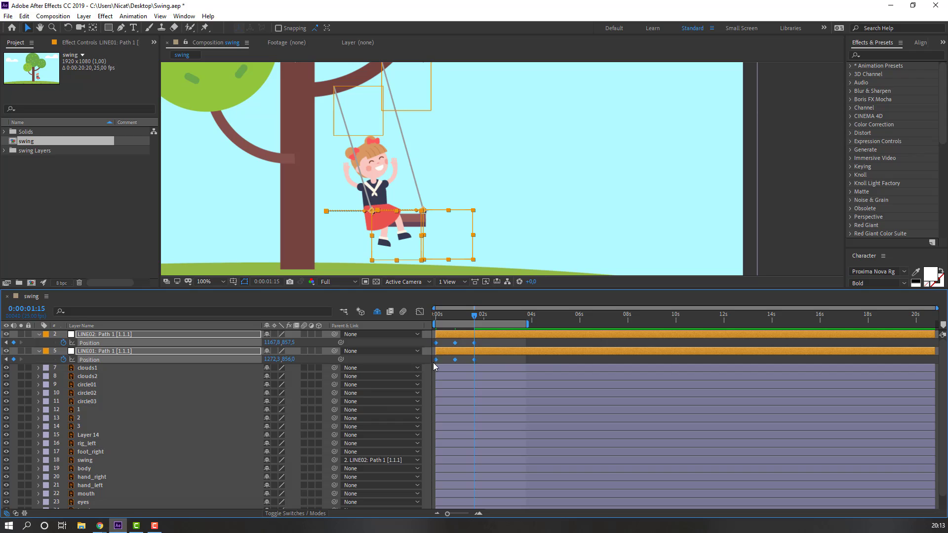
Apply Easy Ease to all Position keyframes of the two lower rope nulls
right_click(435, 359)
mouse_move(505, 482)
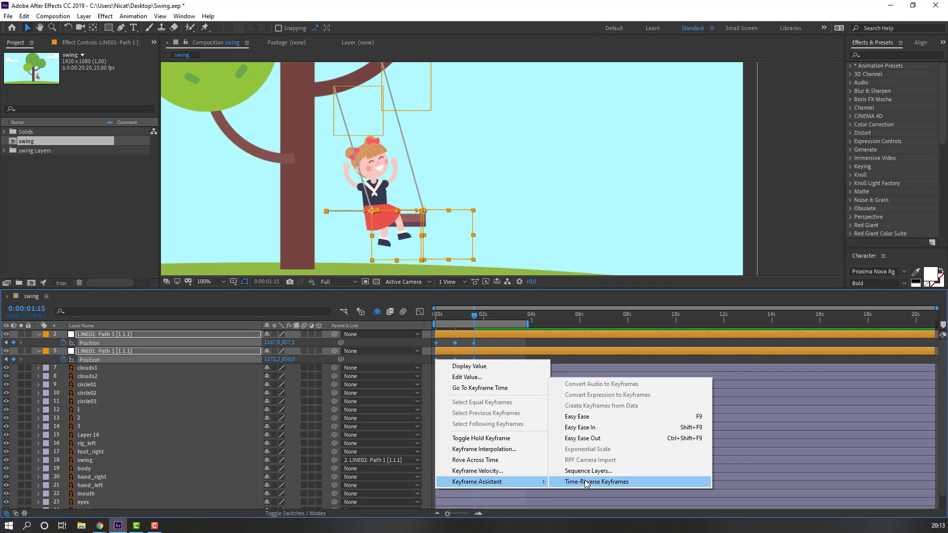
click(584, 417)
Shorten the work area to end at the last keyframes, preview the swing motion and return to the start
drag(528, 324, 476, 323)
key(space)
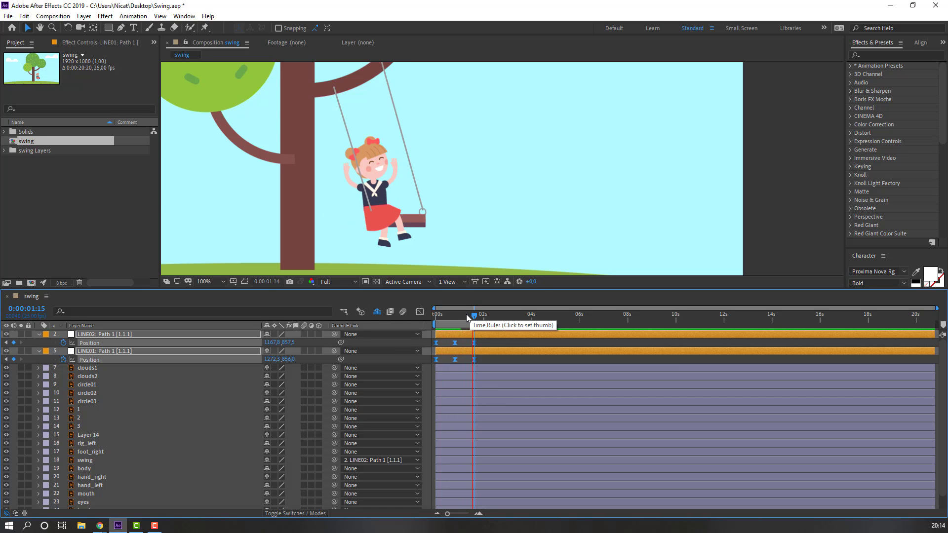
click(437, 314)
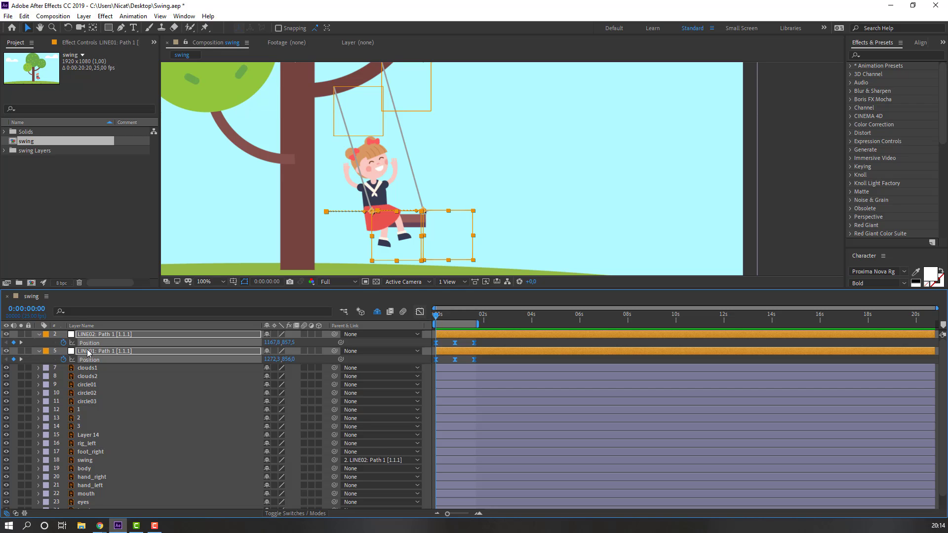
Show the shy layers again and move all rope nulls with LINE01 and LINE02 below the head layer, directly above BG
click(378, 311)
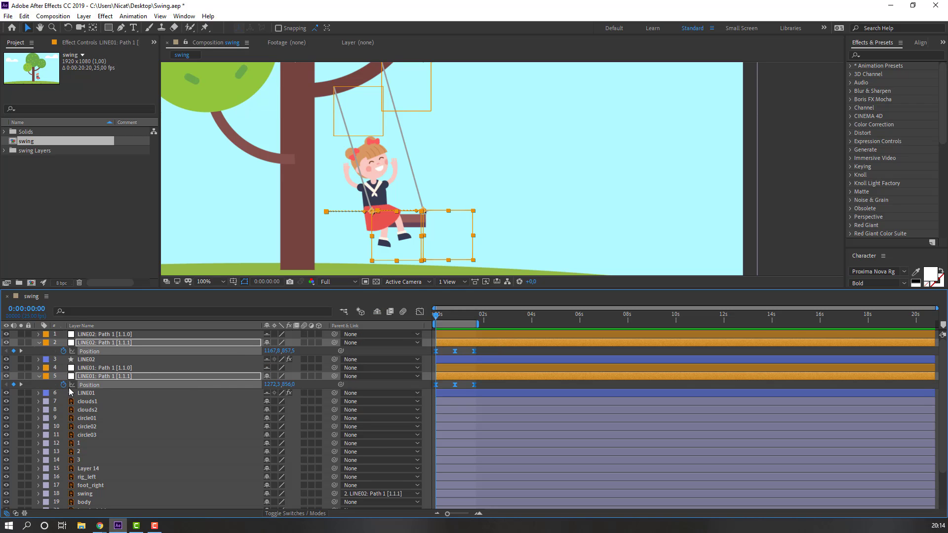
ctrl+click(90, 376)
ctrl+click(91, 368)
ctrl+click(90, 335)
ctrl+click(88, 393)
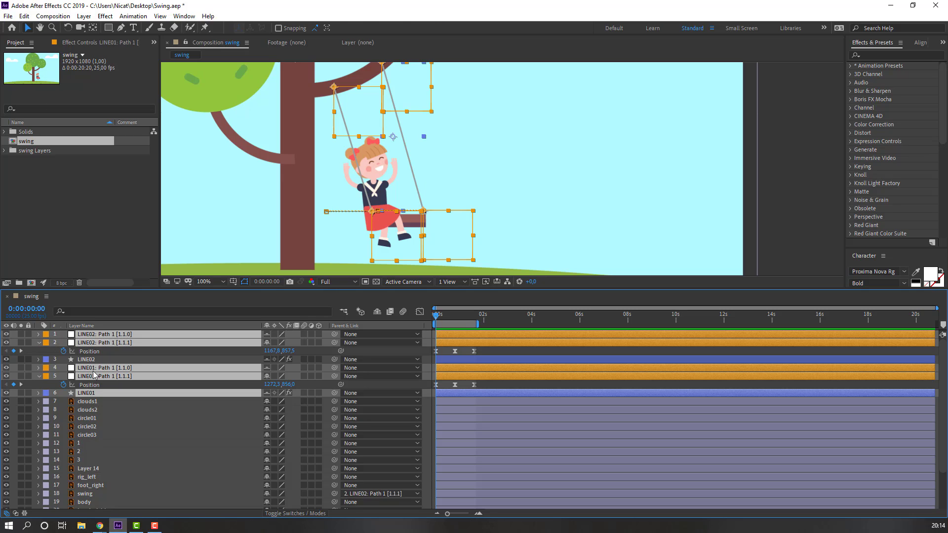
ctrl+click(92, 360)
click(39, 342)
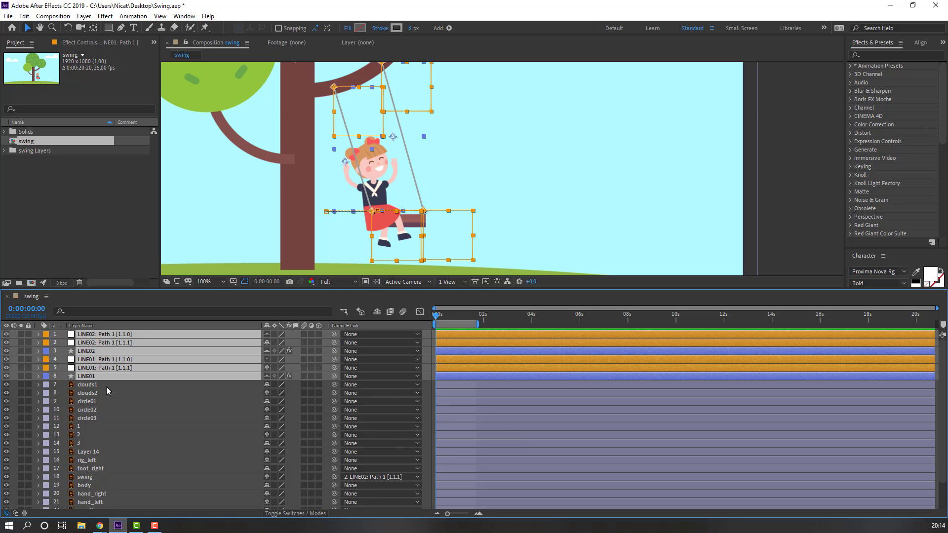
scroll(104, 372, down, 1)
drag(102, 340, 147, 508)
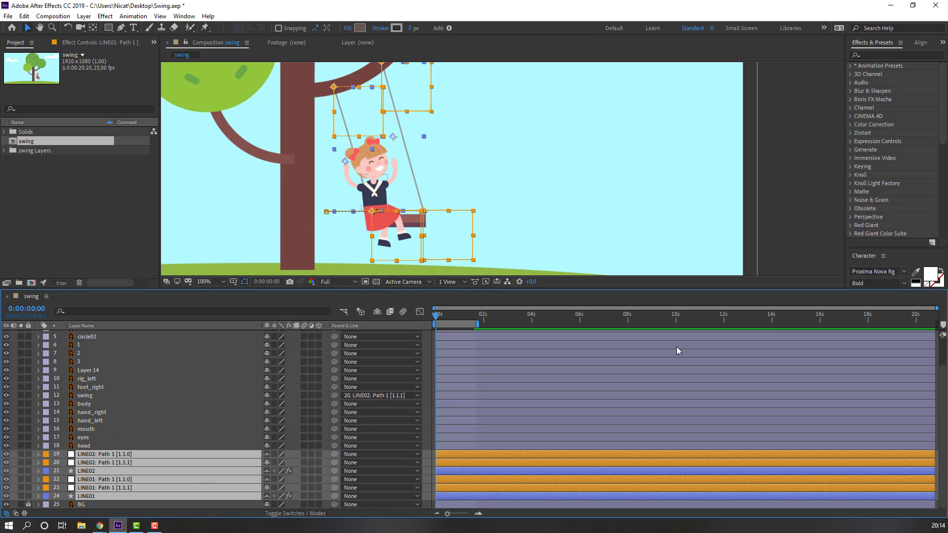
Preview the swing animation with the ropes in their new layer order, and return to the start
click(653, 200)
key(space)
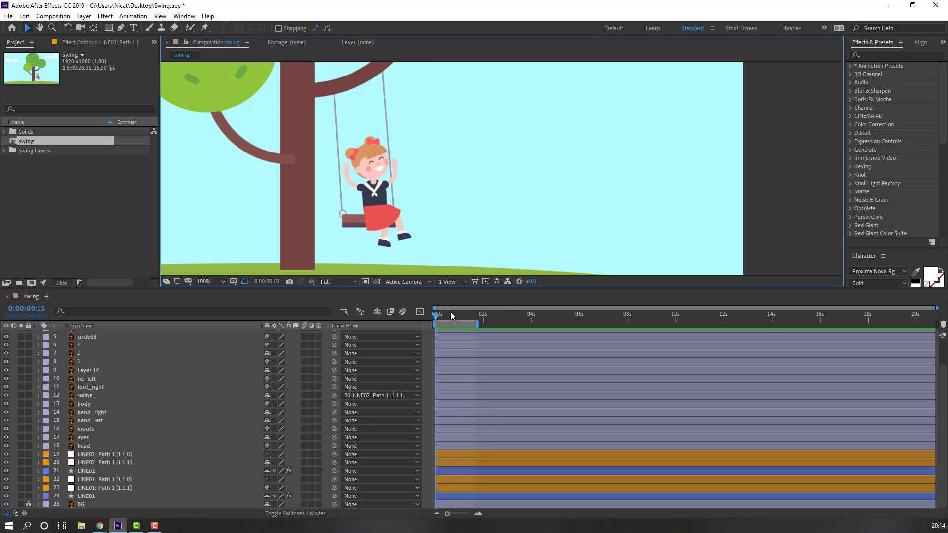
drag(450, 313, 430, 315)
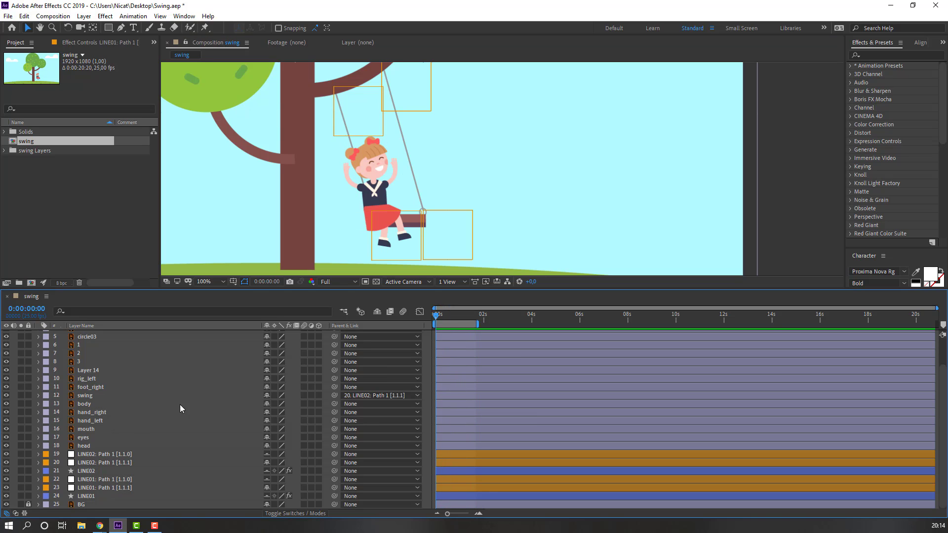
Hide the shy layers in the timeline and save the project
click(375, 313)
key(ctrl+s)
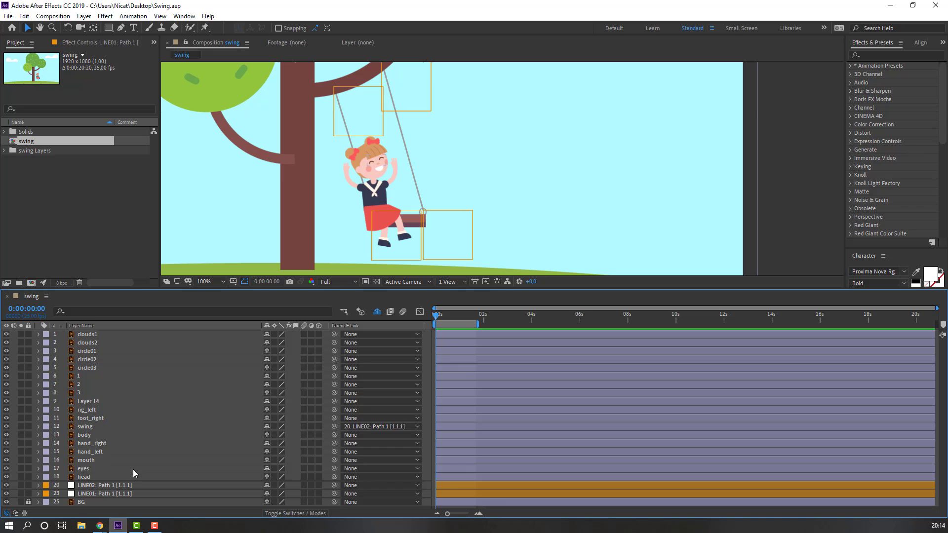
Parent the mouth and eyes layers to the head layer and hide both from the timeline as shy layers
click(83, 470)
ctrl+click(91, 460)
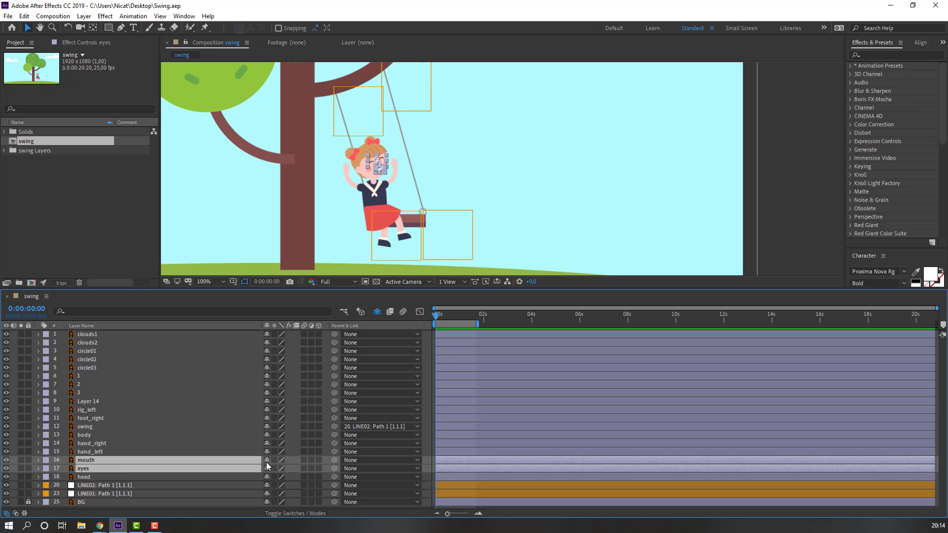
scroll(333, 174, up, 2)
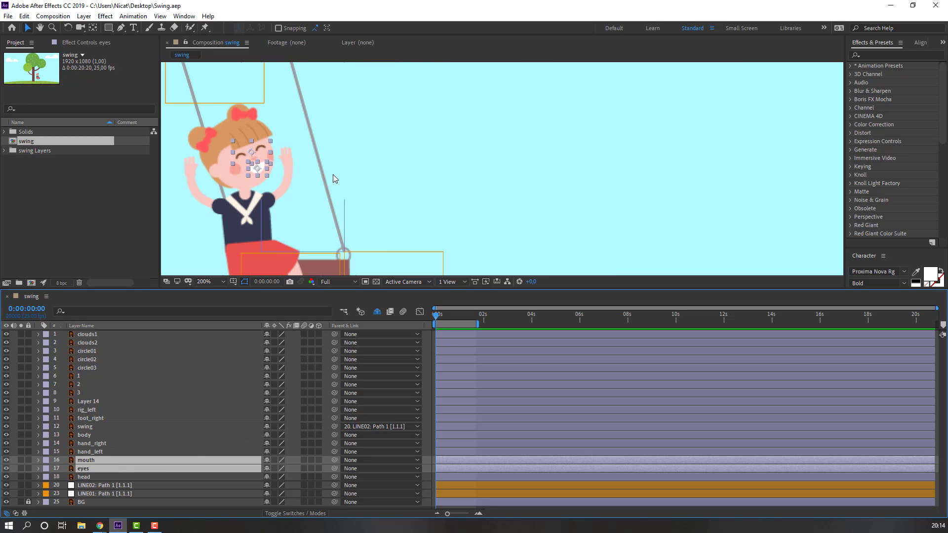
click(20, 459)
click(21, 459)
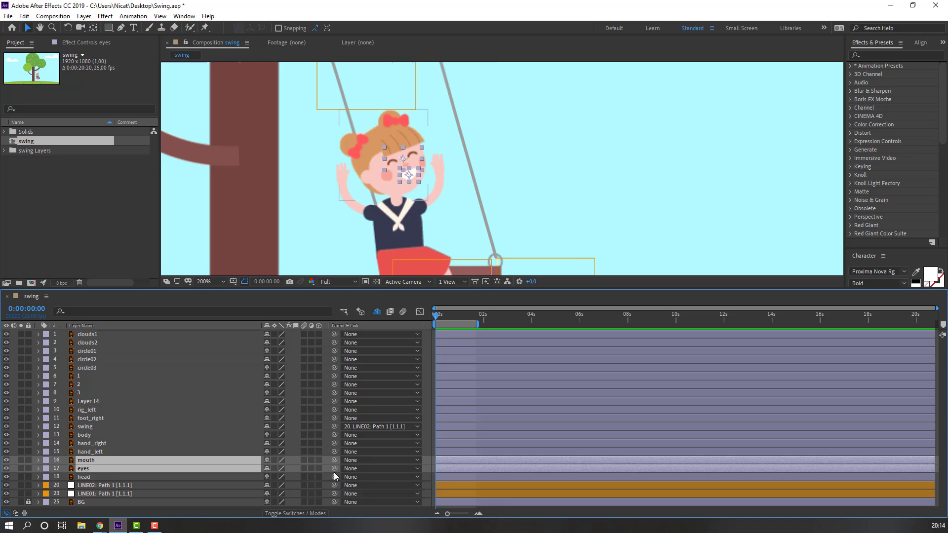
drag(336, 460, 85, 473)
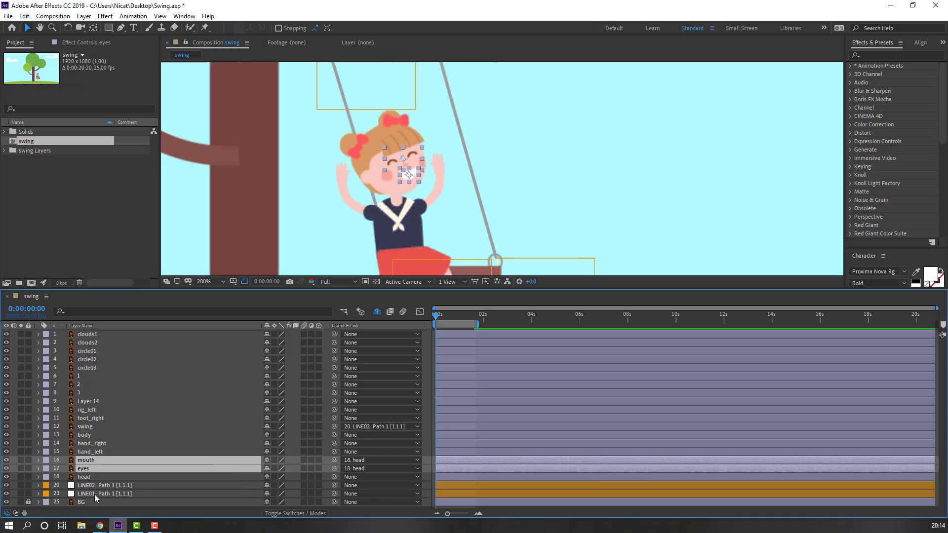
click(266, 460)
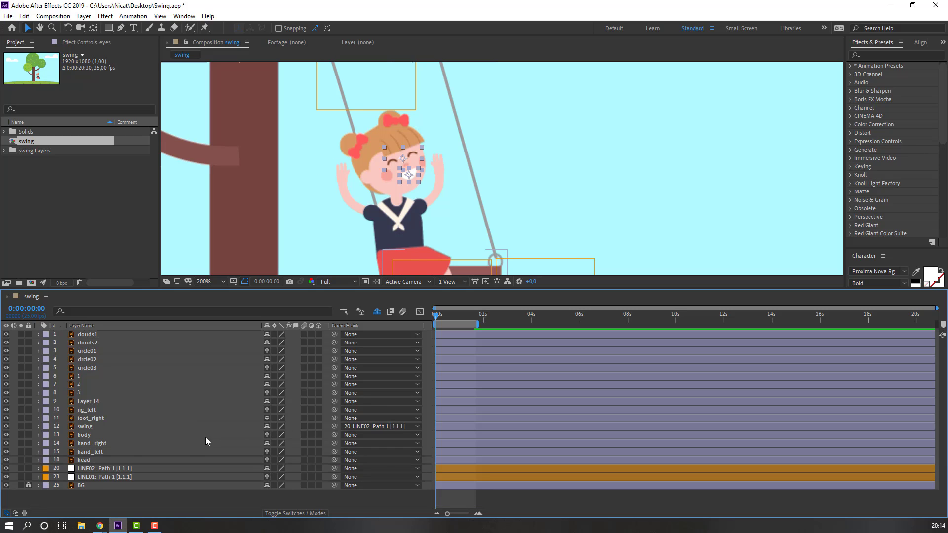
Solo the head layer and move its anchor point to the lower part of the face near the neck
click(83, 461)
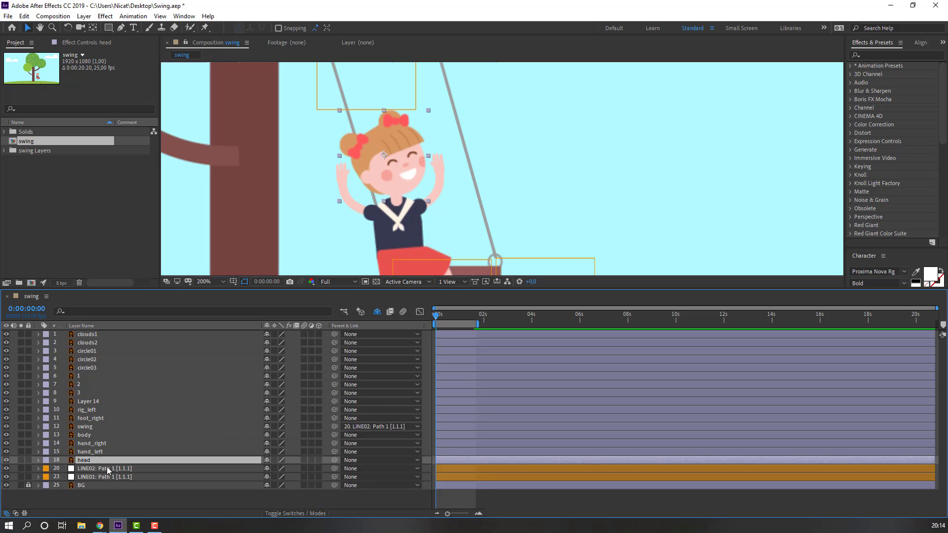
click(21, 460)
click(93, 27)
drag(382, 155, 407, 188)
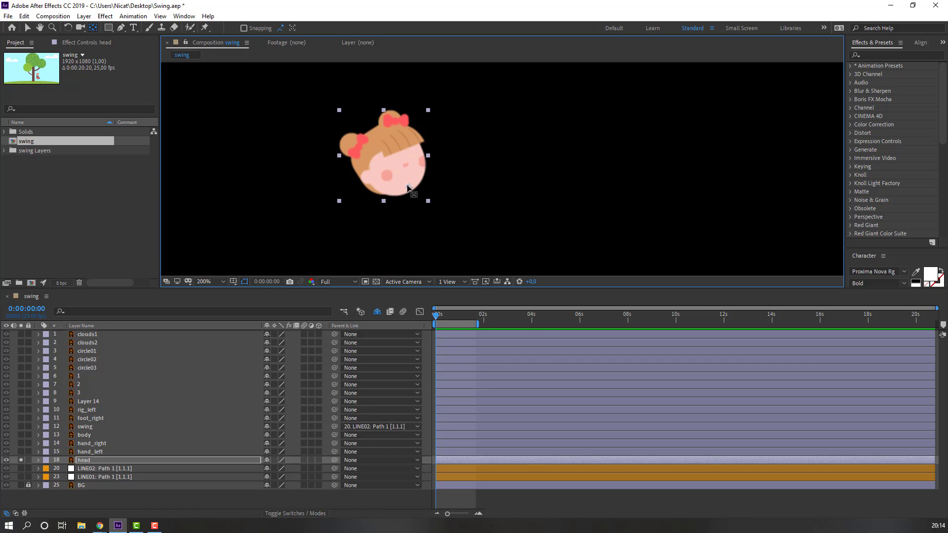
Turn off the head layer's solo and parent the head to the body layer
click(28, 28)
click(21, 459)
click(81, 461)
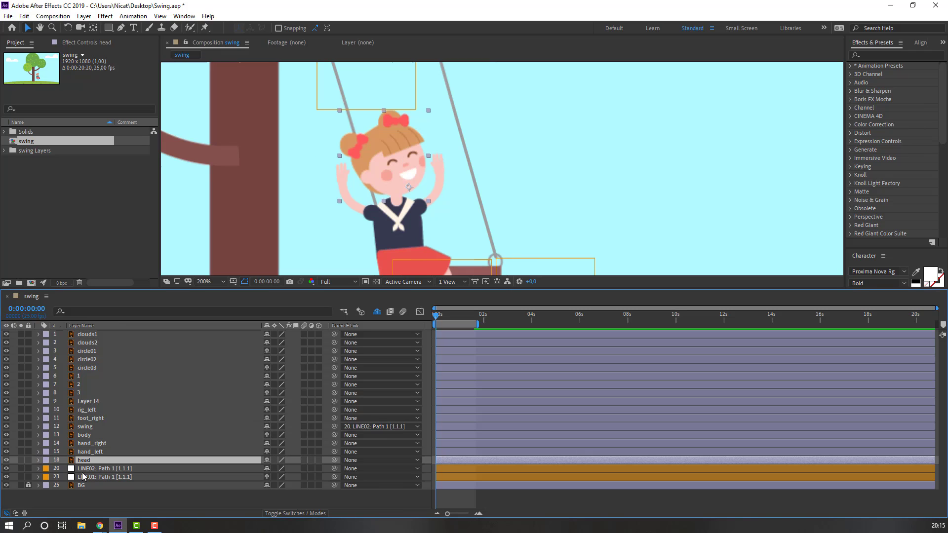
drag(334, 459, 89, 436)
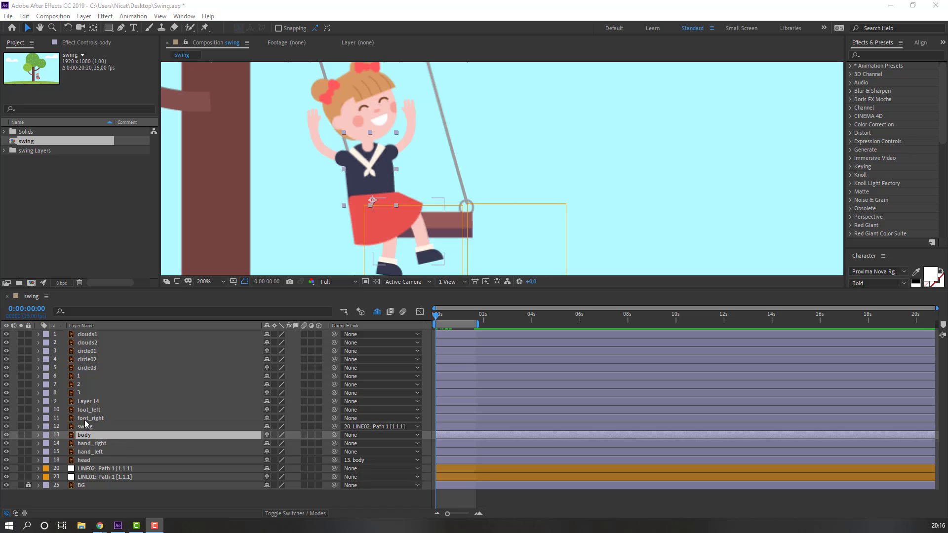
Solo the foot_right layer and move its anchor point to the upper end of the thigh
click(85, 420)
click(21, 423)
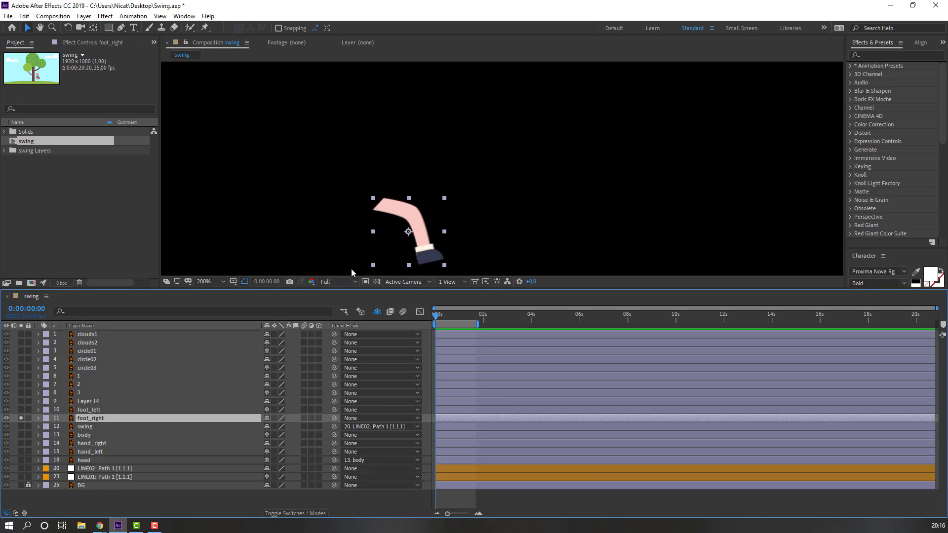
scroll(351, 271, up, 2)
click(93, 27)
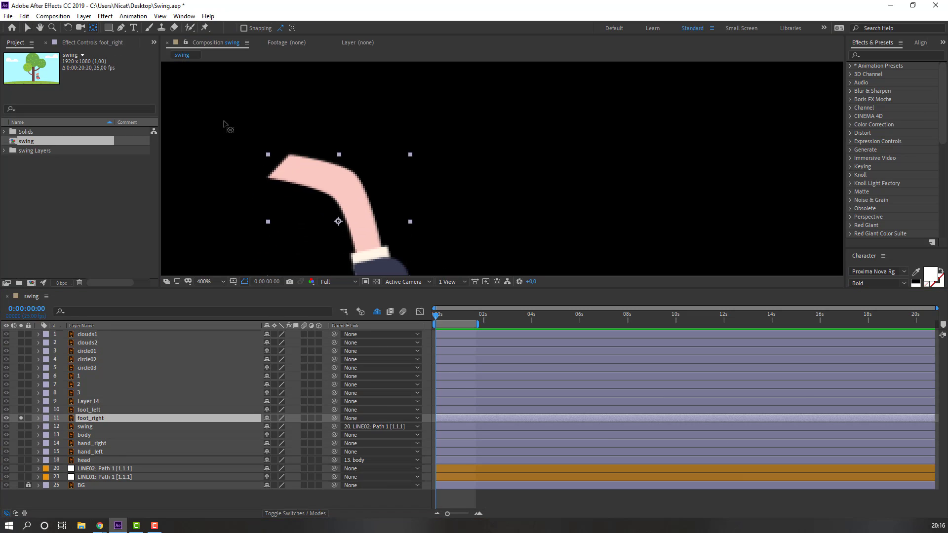
drag(338, 221, 298, 172)
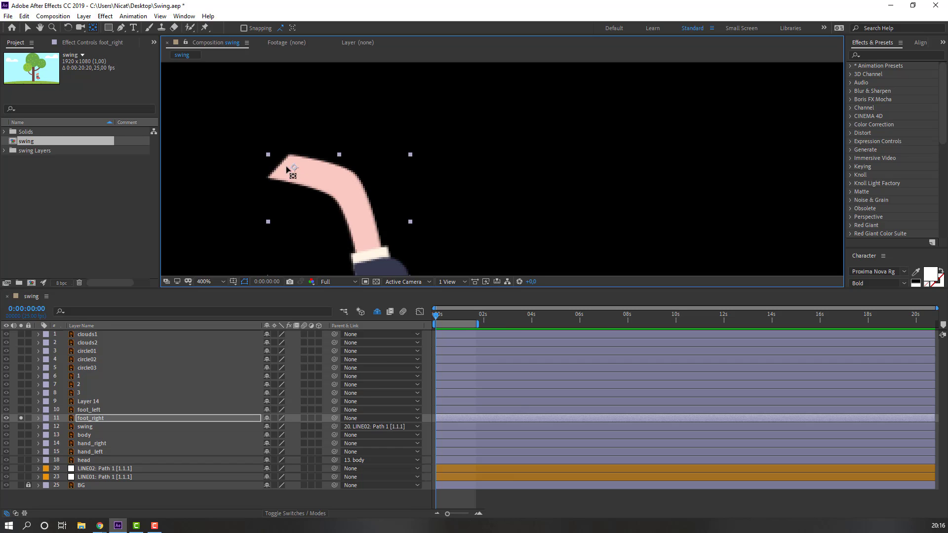
key(v)
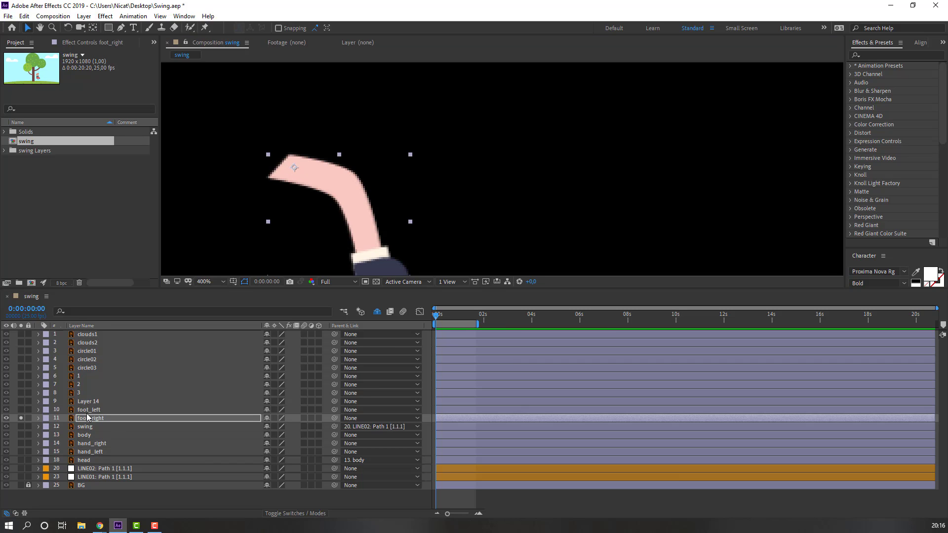
Solo the foot_left layer as well and move its anchor point to the upper end of its thigh
key(ctrl+Up)
click(21, 410)
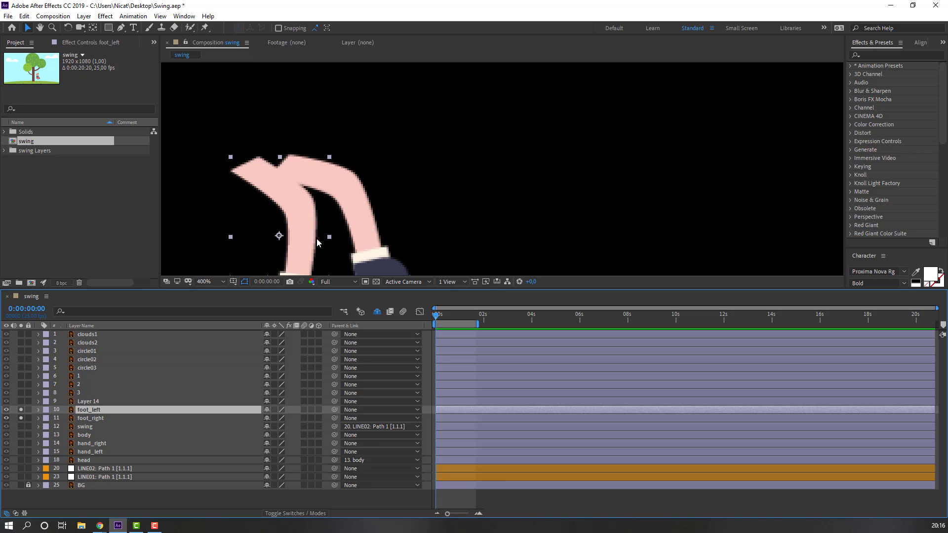
key(y)
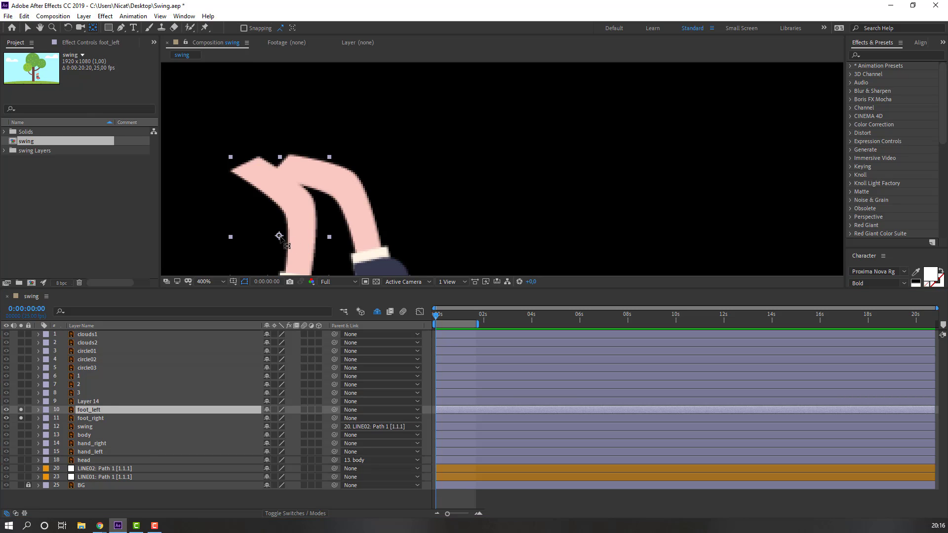
drag(279, 235, 259, 177)
click(27, 28)
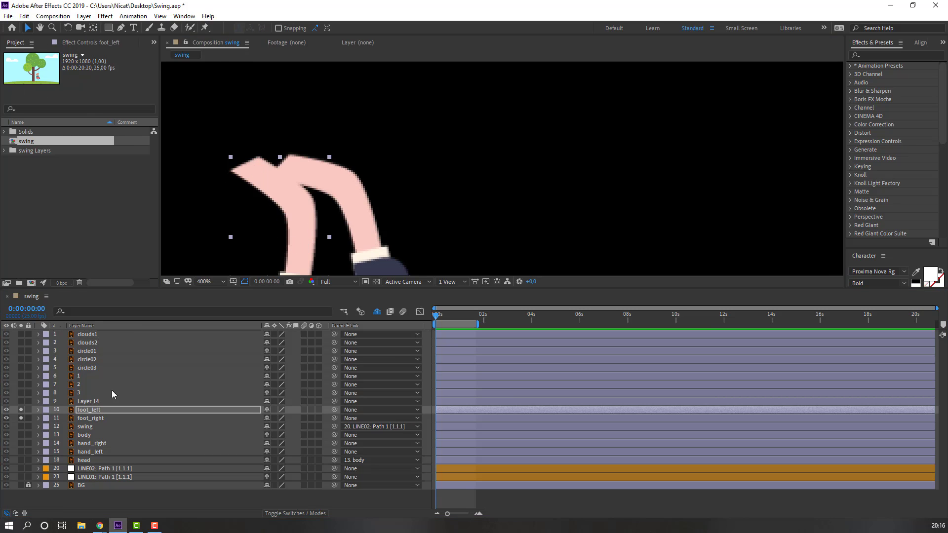
Parent the foot_left and foot_right layers to the body layer and turn off their solo
ctrl+click(94, 418)
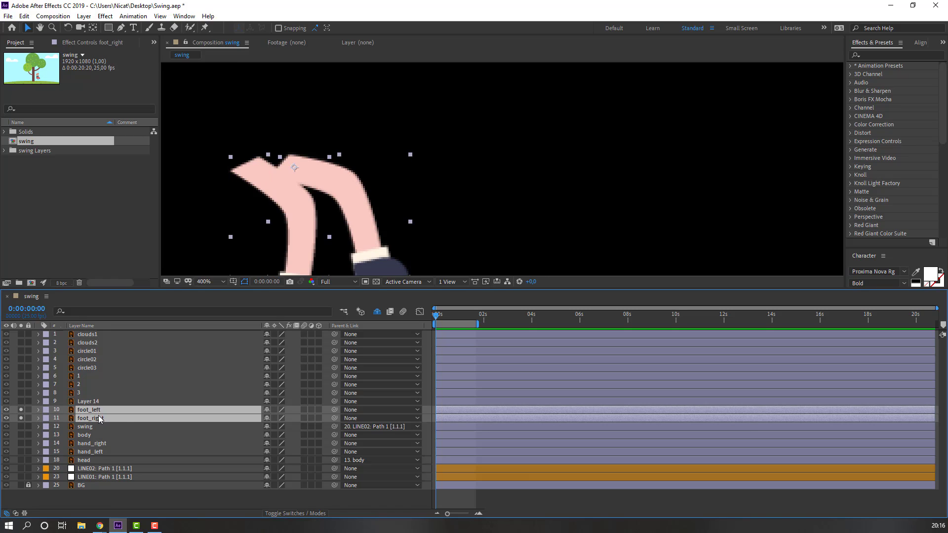
drag(334, 410, 86, 435)
click(22, 410)
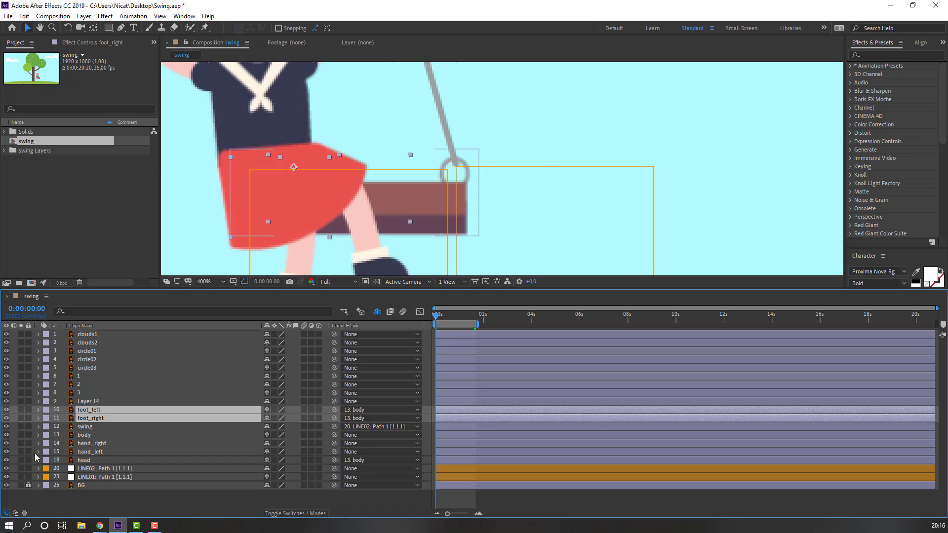
Solo the hand_right and hand_left layers and move hand_right's anchor point to the shoulder end of its sleeve
click(95, 445)
ctrl+click(64, 452)
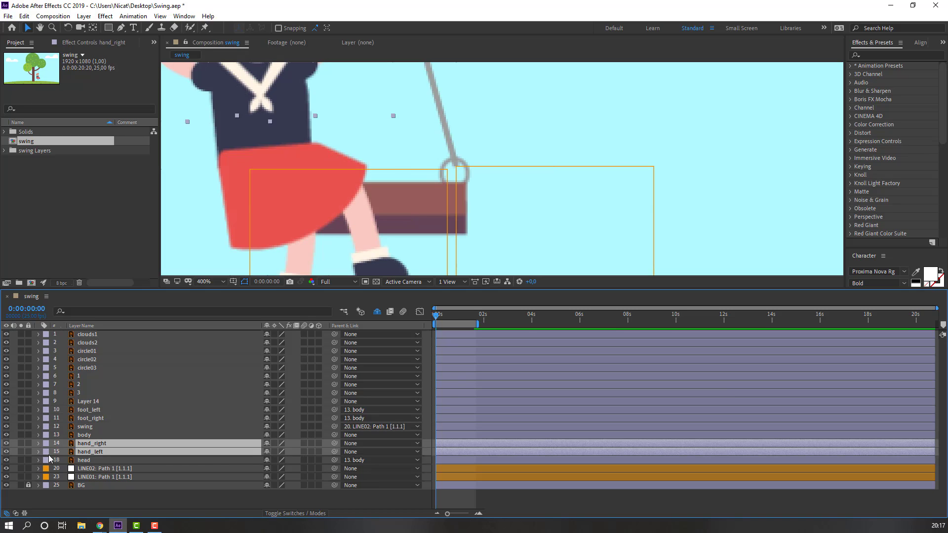
click(21, 443)
drag(360, 176, 377, 244)
scroll(598, 162, down, 1)
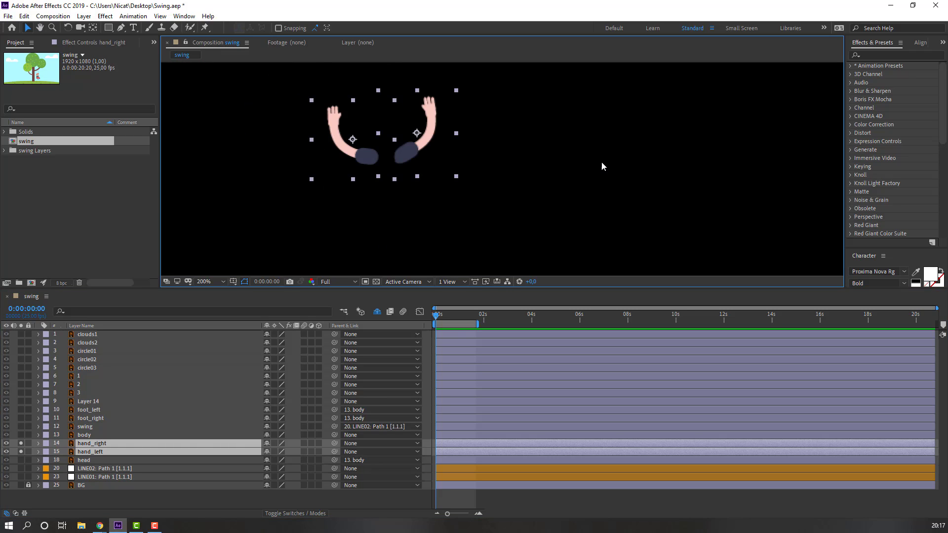
click(598, 162)
click(425, 149)
scroll(428, 146, up, 1)
click(93, 28)
drag(331, 97, 297, 144)
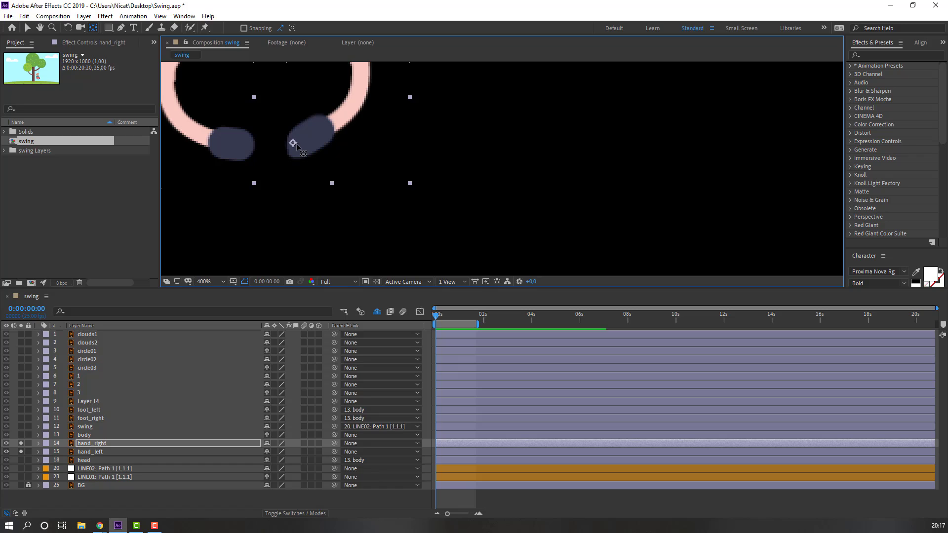
key(v)
Move the hand_left layer's anchor point to the shoulder end of its sleeve
click(210, 143)
click(93, 27)
drag(203, 109, 244, 145)
key(v)
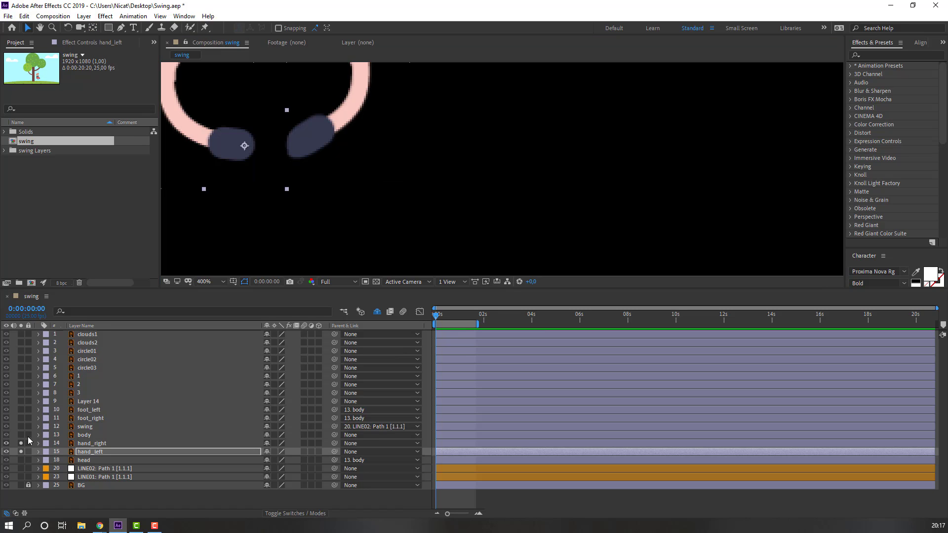
Turn off the solo of both hand layers and parent them to the body layer
drag(21, 442, 21, 451)
click(107, 449)
shift+click(102, 441)
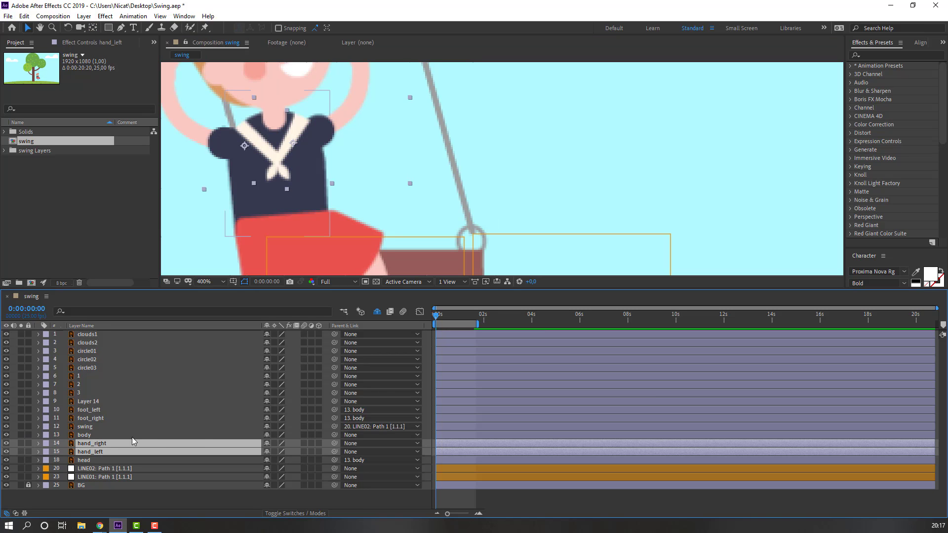
drag(334, 443, 99, 441)
click(306, 188)
key(space)
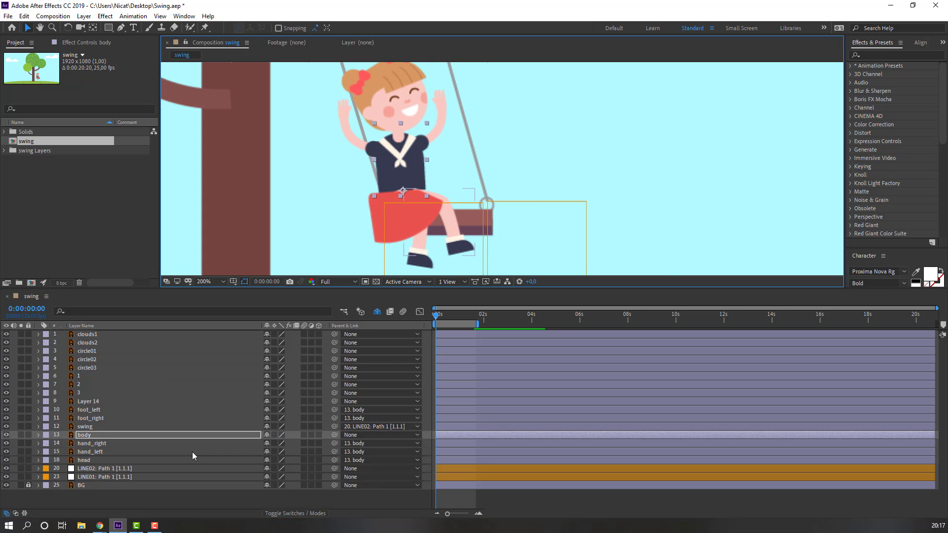
Rename the skirt layer, Layer 14, as red and parent it to the body layer
click(98, 401)
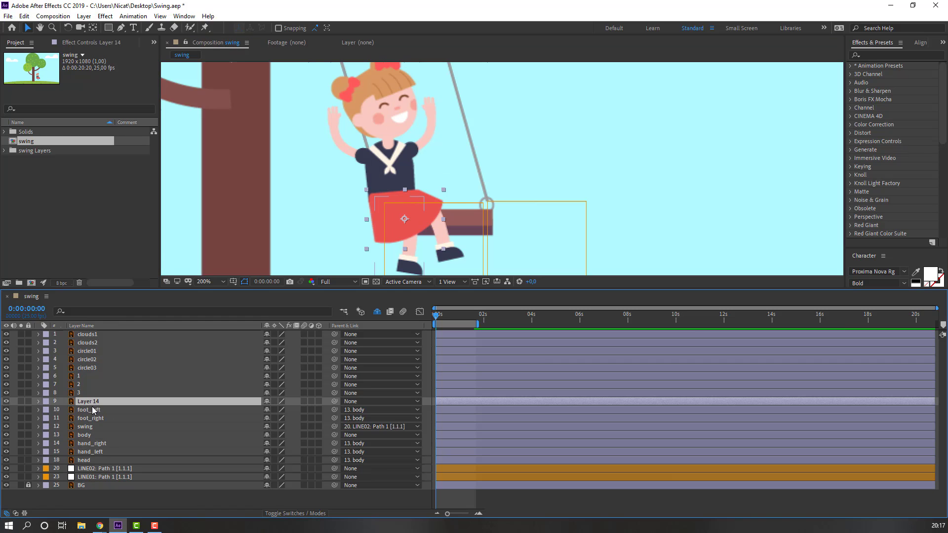
key(Return)
text(red)
key(Return)
drag(333, 401, 91, 437)
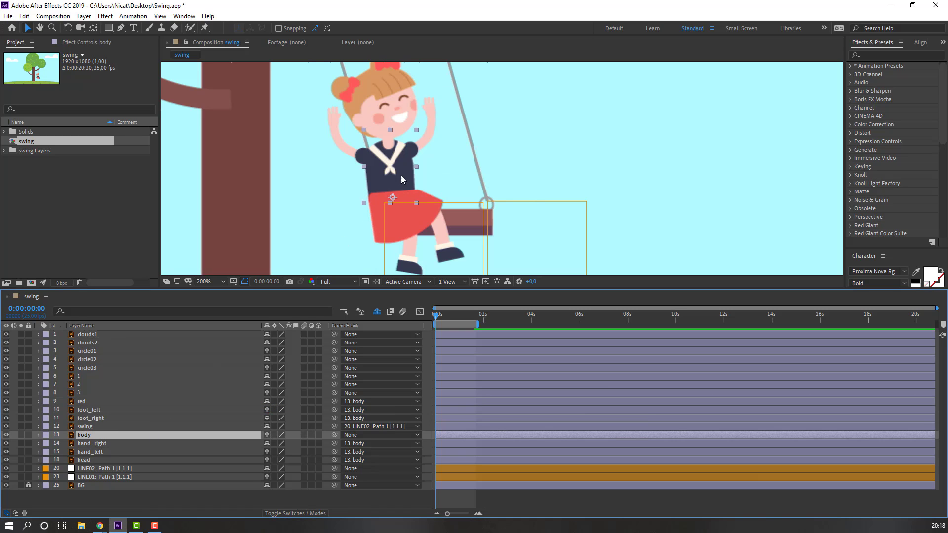
Move the girl's body onto the swing seat and parent the body layer to the LINE02: Path 1 null
drag(384, 184, 415, 187)
drag(334, 436, 334, 436)
drag(158, 444, 98, 467)
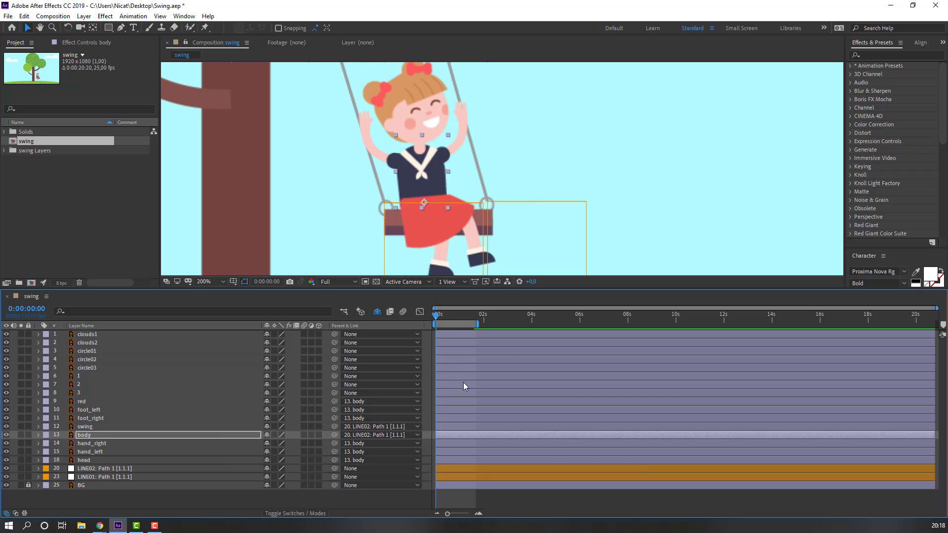
Preview the swing animation with the girl on the seat and return to the start
mouse_move(439, 321)
mouse_down()
mouse_move(455, 323)
mouse_move(437, 320)
mouse_up()
scroll(398, 215, down, 1)
key(space)
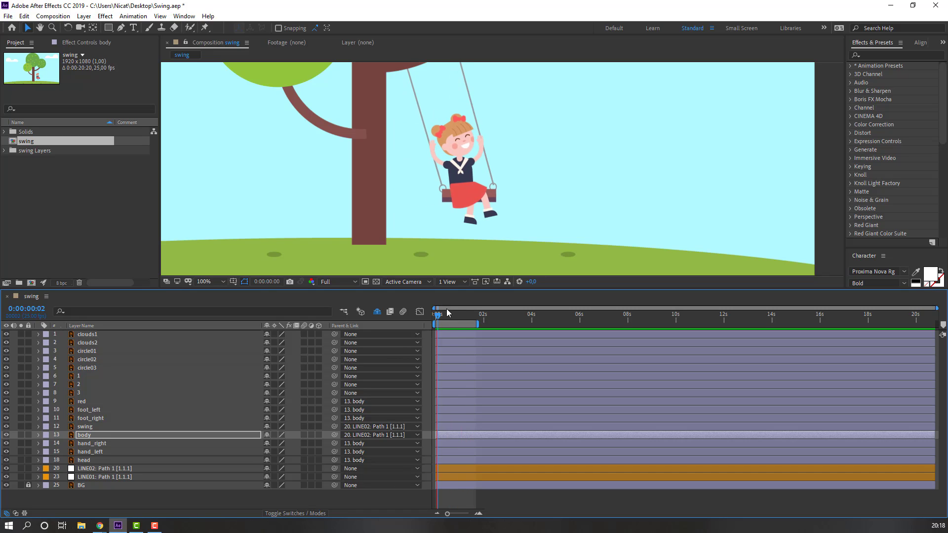
scroll(381, 198, down, 1)
scroll(389, 204, up, 1)
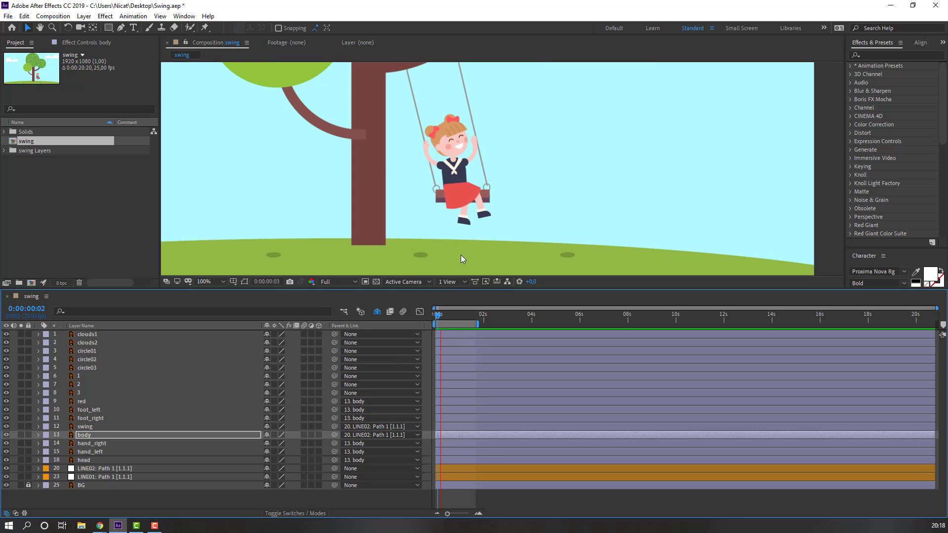
scroll(460, 255, up, 1)
scroll(445, 239, down, 1)
key(space)
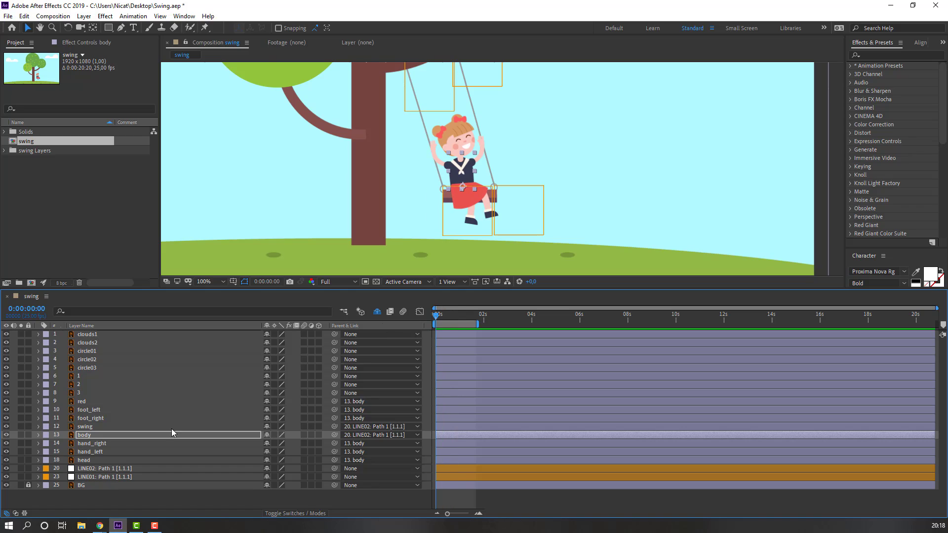
Show the LINE02 null's position keyframes and set the body layer's starting rotation keyframe to 8°
click(89, 438)
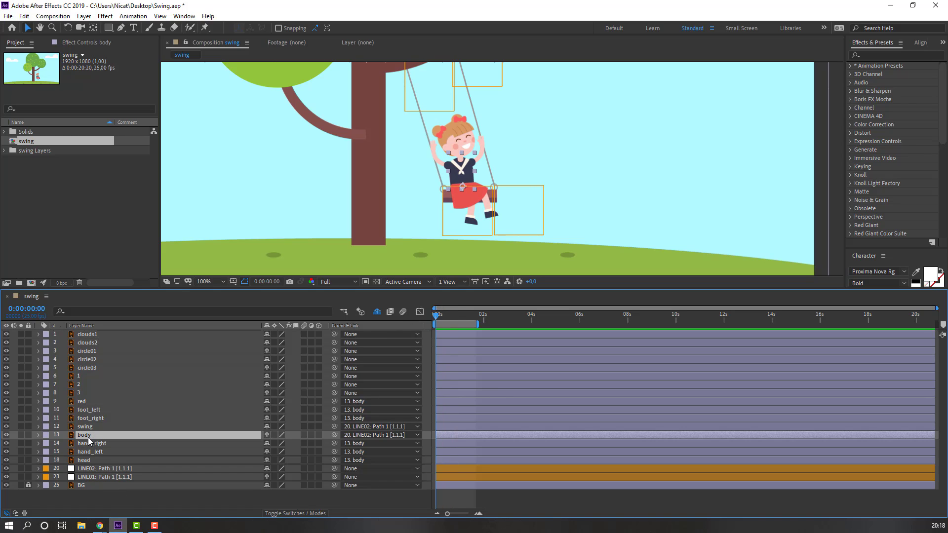
click(94, 469)
key(p)
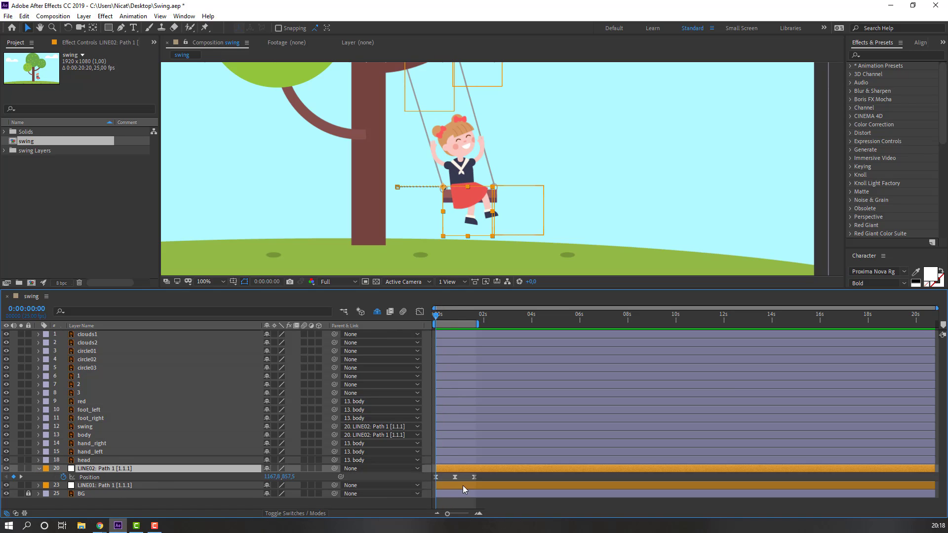
click(89, 437)
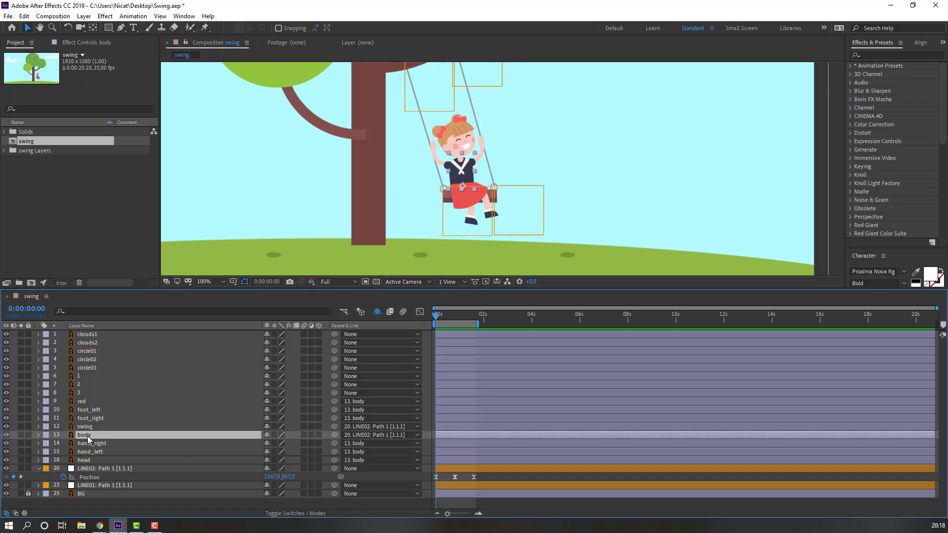
key(r)
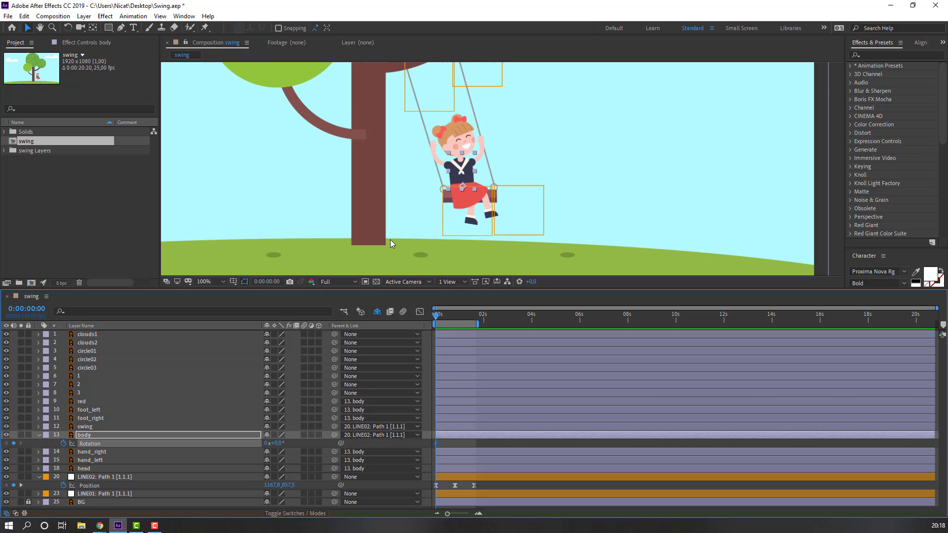
key(period)
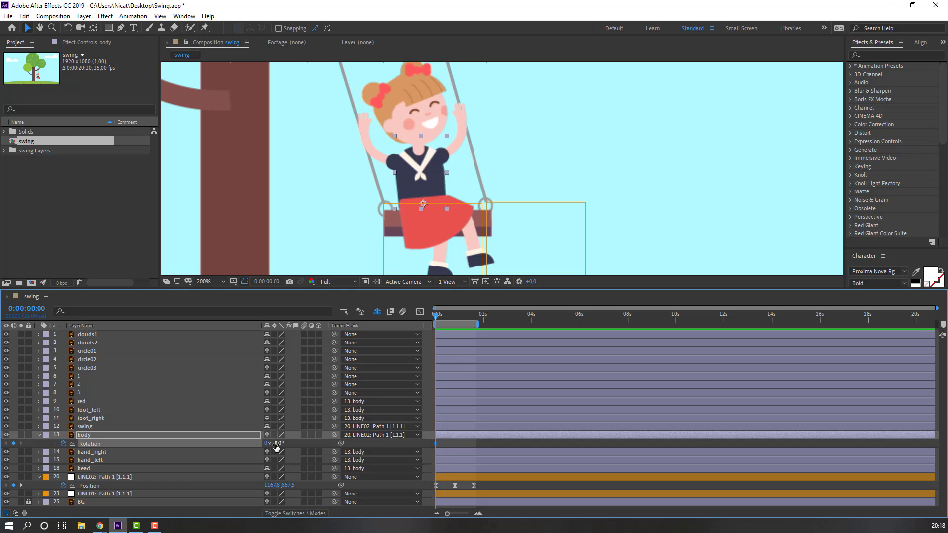
drag(277, 443, 279, 444)
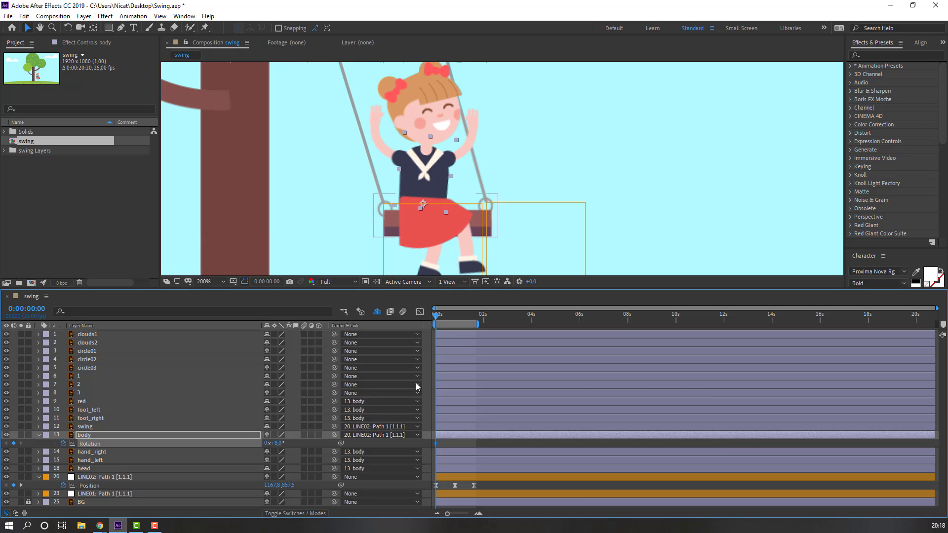
Keyframe the body's rotation at 1° at 0:00:00:20 and repeat the 8° starting keyframe at 0:00:01:15
drag(436, 316, 455, 325)
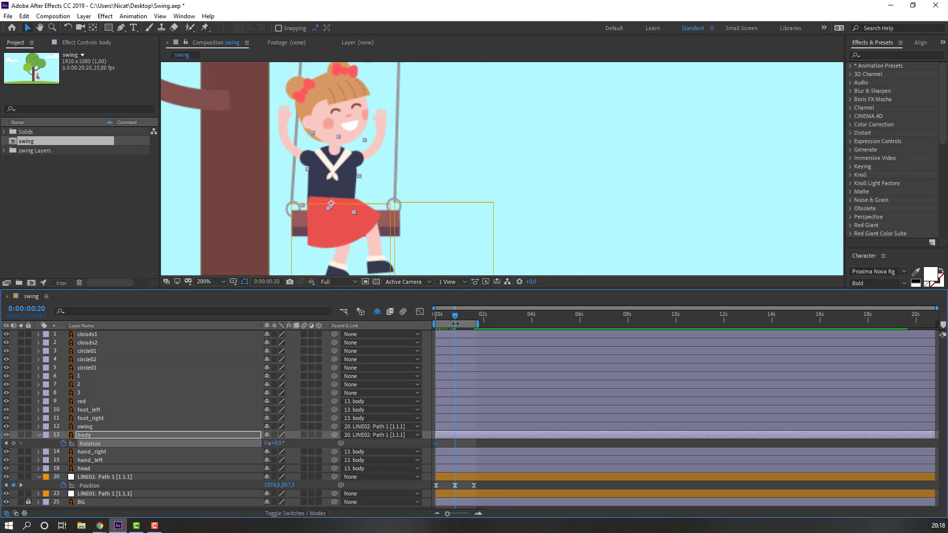
drag(275, 443, 271, 444)
drag(455, 319, 474, 324)
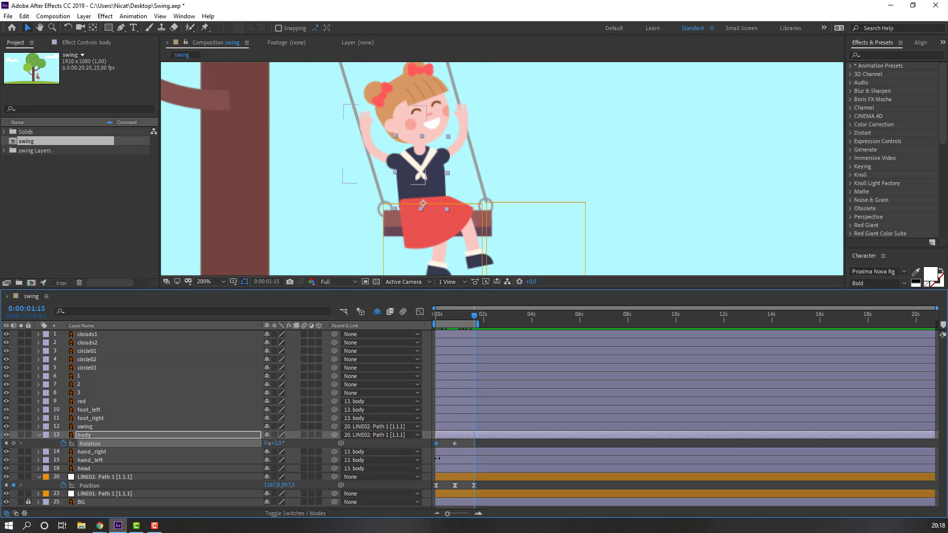
key(ctrl+v)
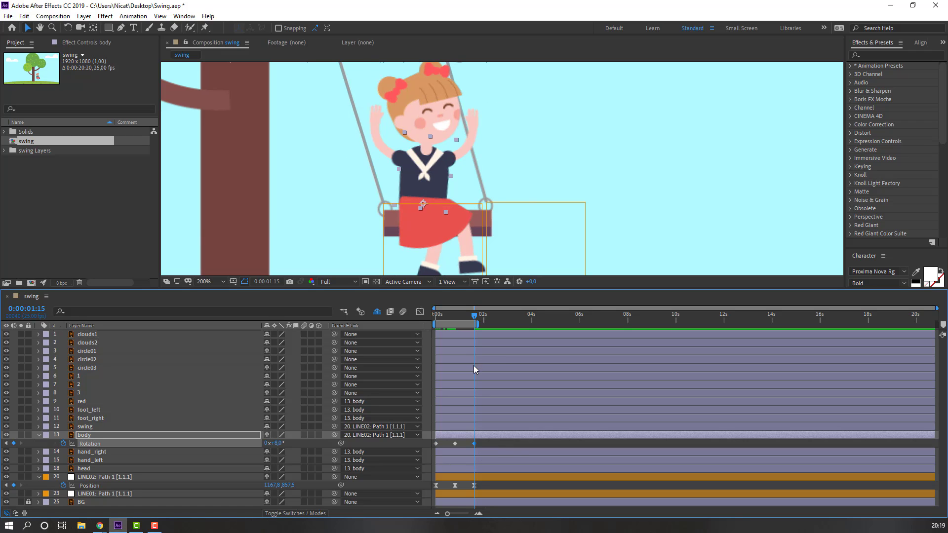
Preview the animation with the body's rotation and return to the start
scroll(375, 203, down, 1)
key(space)
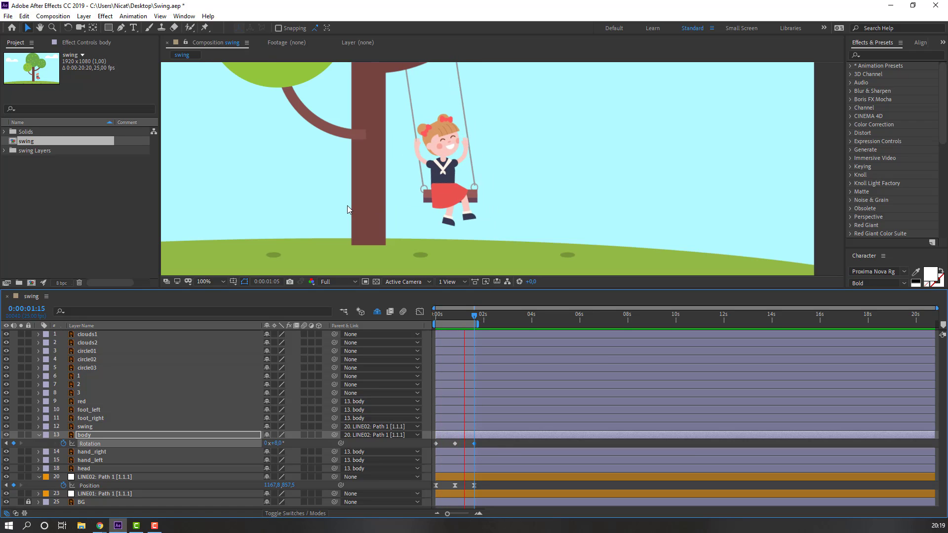
key(comma)
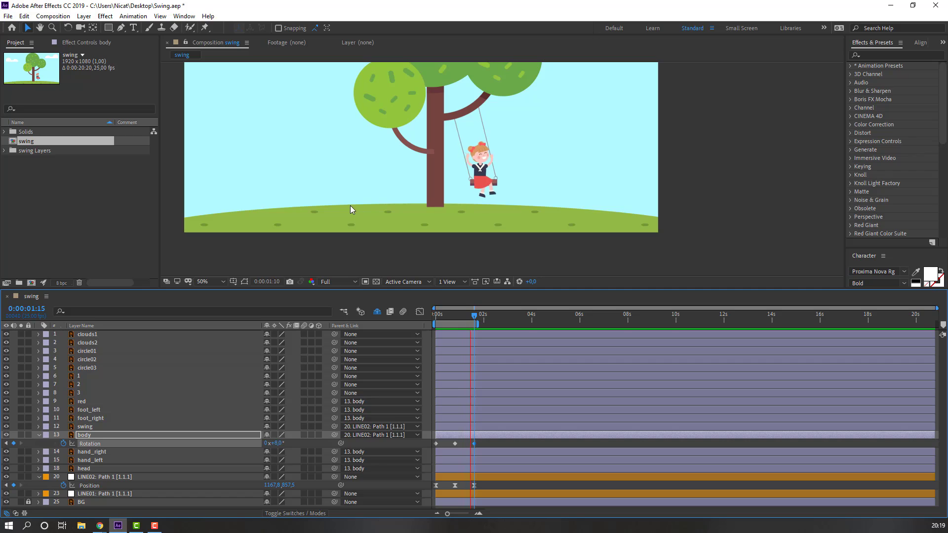
key(period)
key(space)
Parent the red layer to the LINE02: Path 1 [1.1.1] null and preview the swing animation
click(82, 402)
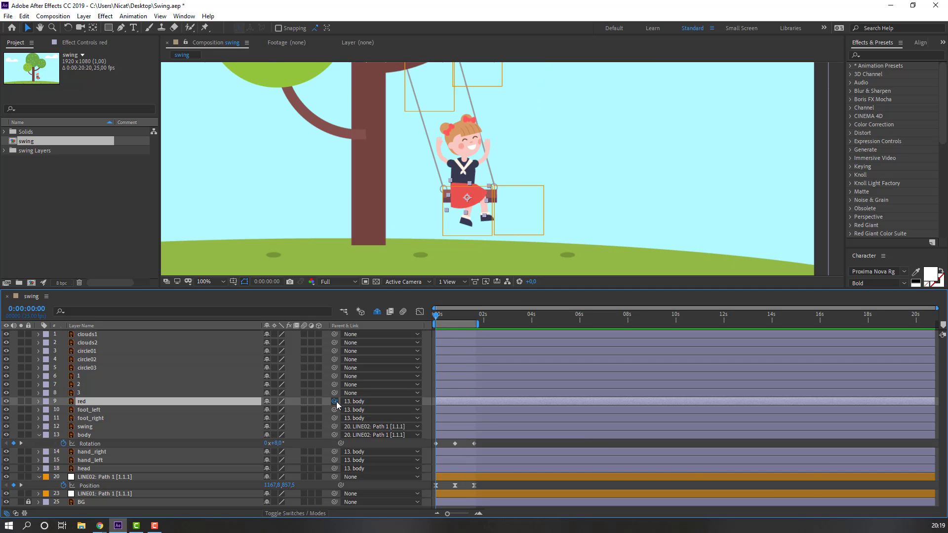
drag(335, 401, 92, 477)
key(space)
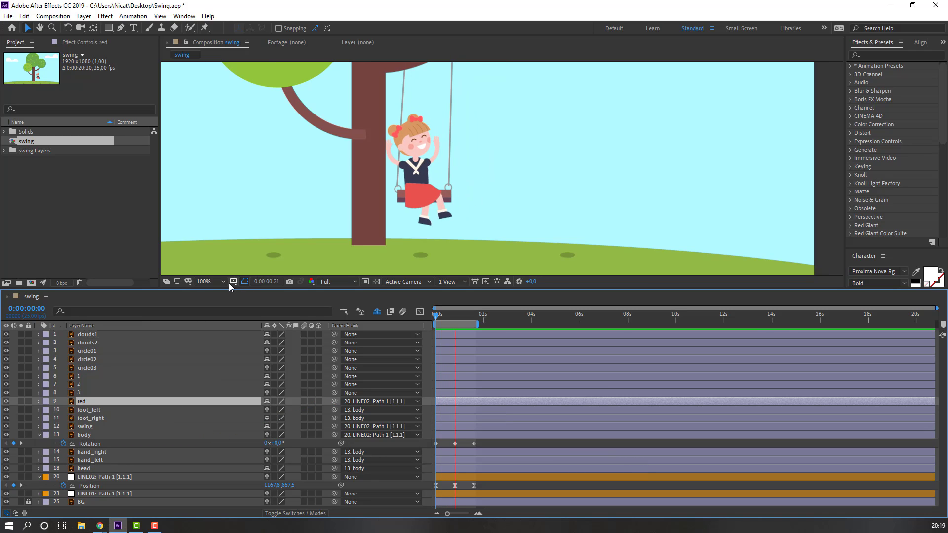
key(space)
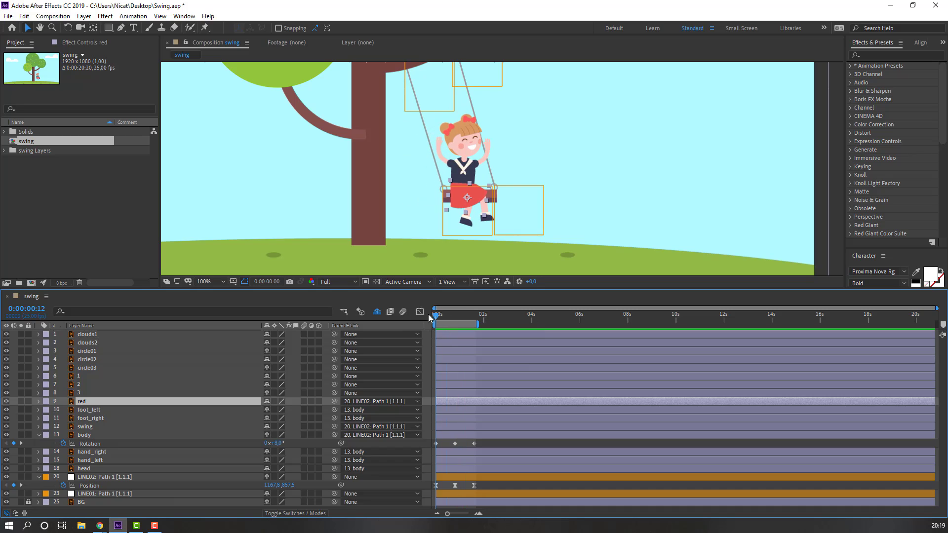
Add starting rotation keyframes at 0:00:00:00 of -2° for foot_left and -8° for foot_right
click(89, 409)
ctrl+click(99, 419)
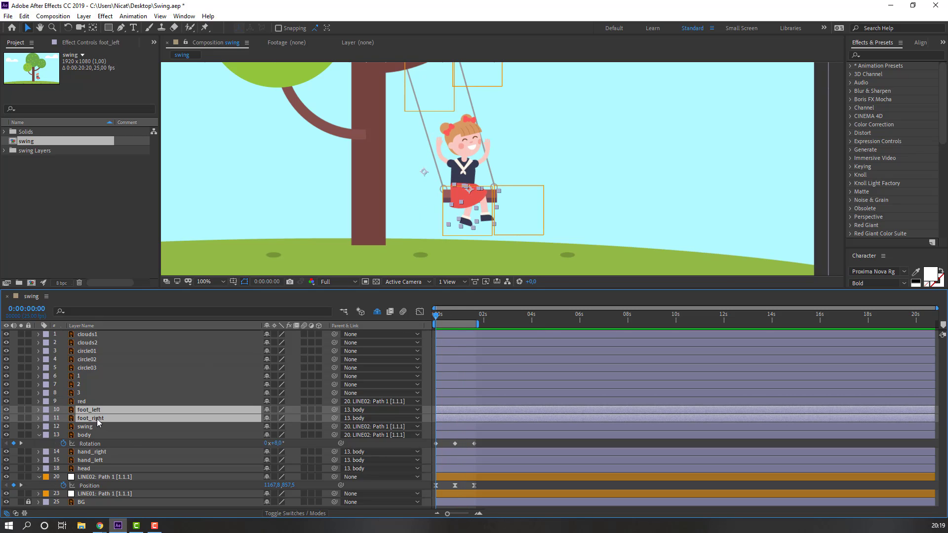
key(r)
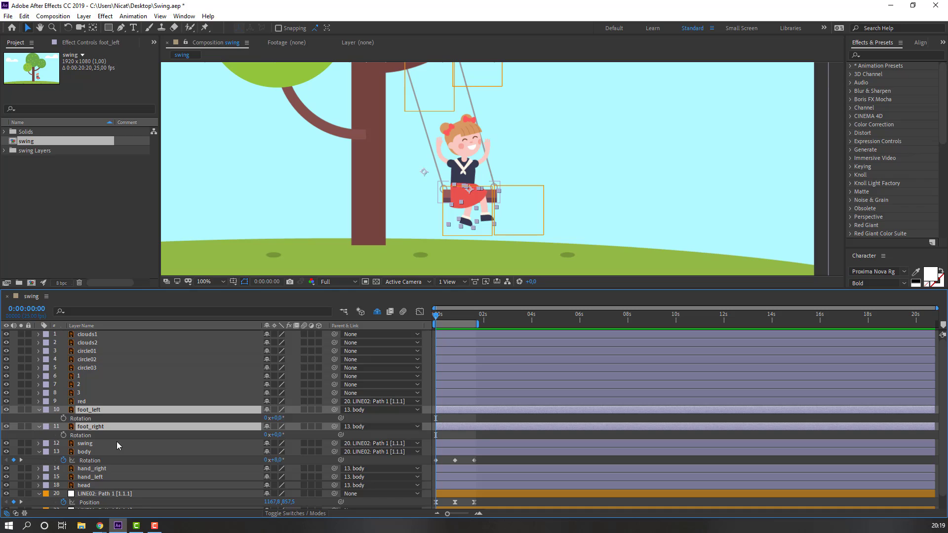
click(64, 418)
click(64, 435)
mouse_move(276, 418)
mouse_down()
mouse_move(295, 428)
mouse_move(275, 418)
mouse_move(274, 435)
mouse_up()
click(302, 421)
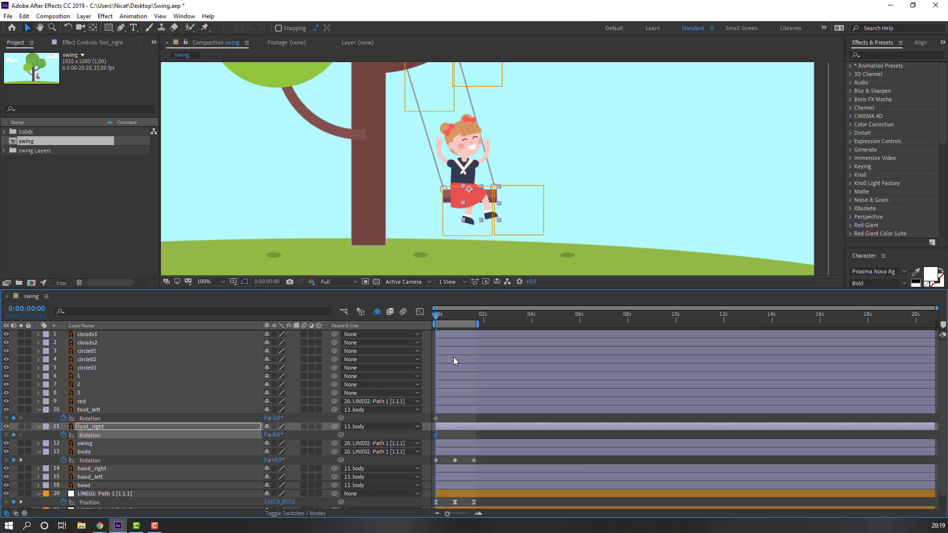
Keyframe foot_left's rotation at 6° and foot_right's at 8° at 0:00:00:20, and repeat both starting keyframes at 0:00:01:15
drag(441, 322, 455, 323)
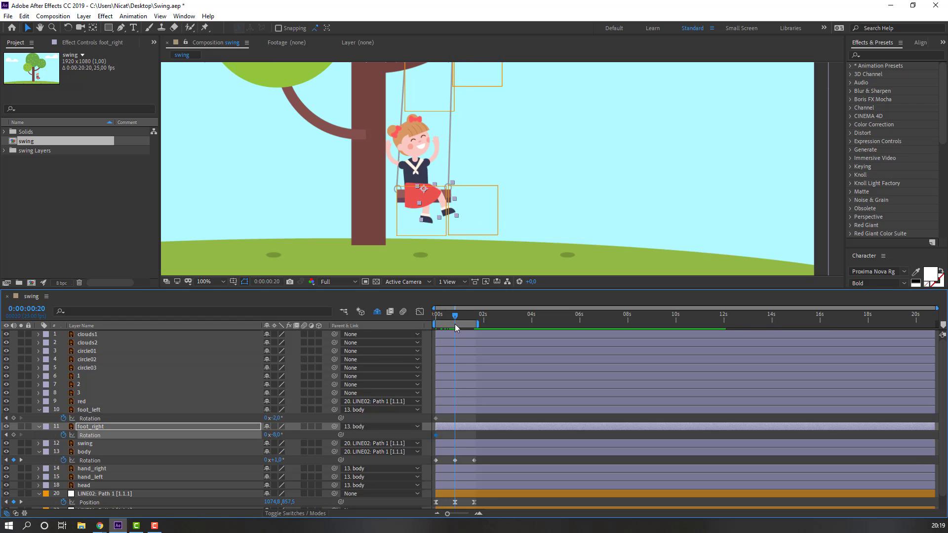
drag(277, 418, 286, 435)
drag(454, 316, 475, 323)
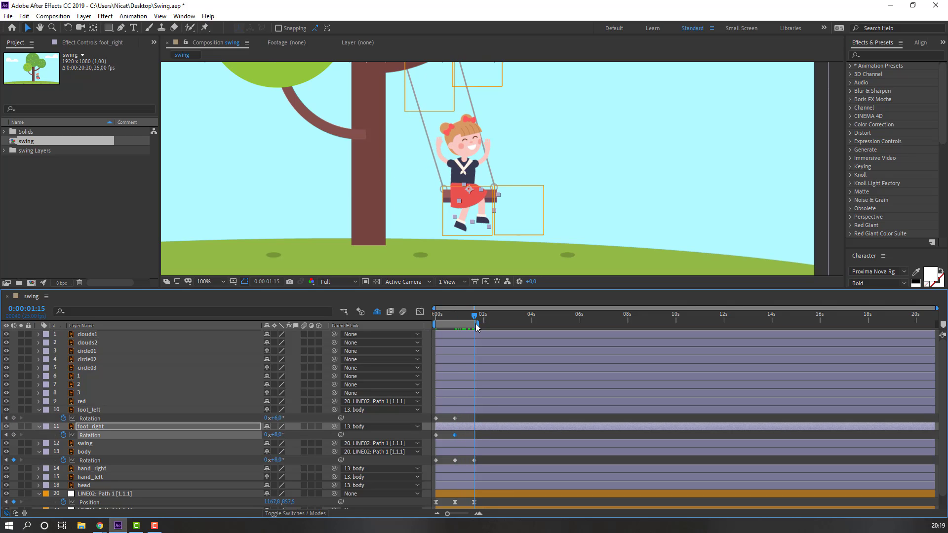
click(436, 418)
key(ctrl+c)
key(ctrl+v)
click(436, 435)
Apply Easy Ease to all rotation keyframes of the foot_left, foot_right and body layers
drag(492, 418, 428, 469)
right_click(437, 463)
mouse_move(493, 453)
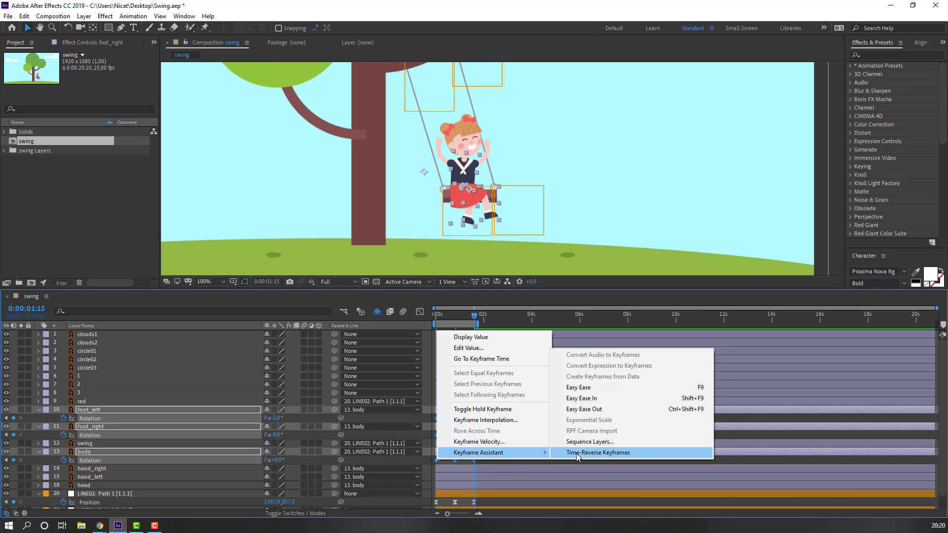
click(578, 384)
click(497, 440)
Preview the swing animation with the moving feet and return to the start
key(space)
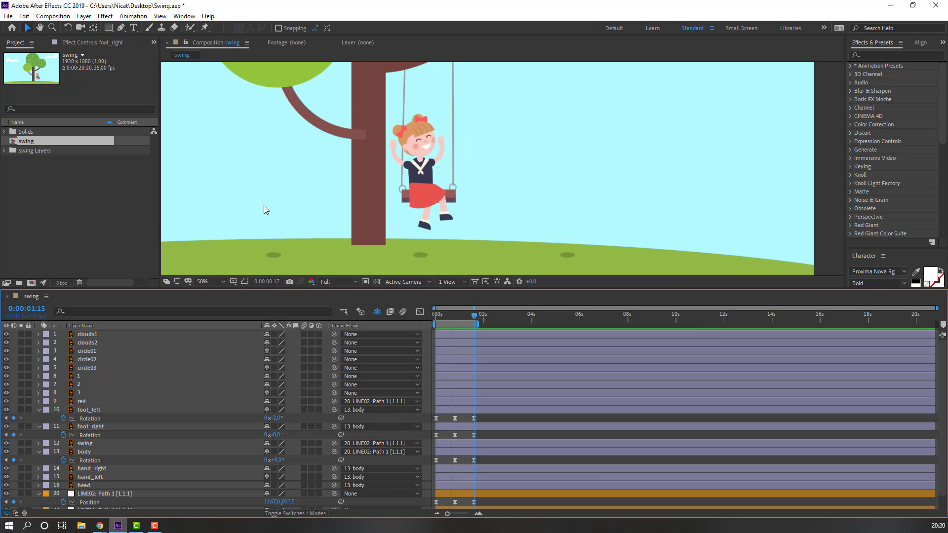
key(comma)
key(comma)
key(period)
key(period)
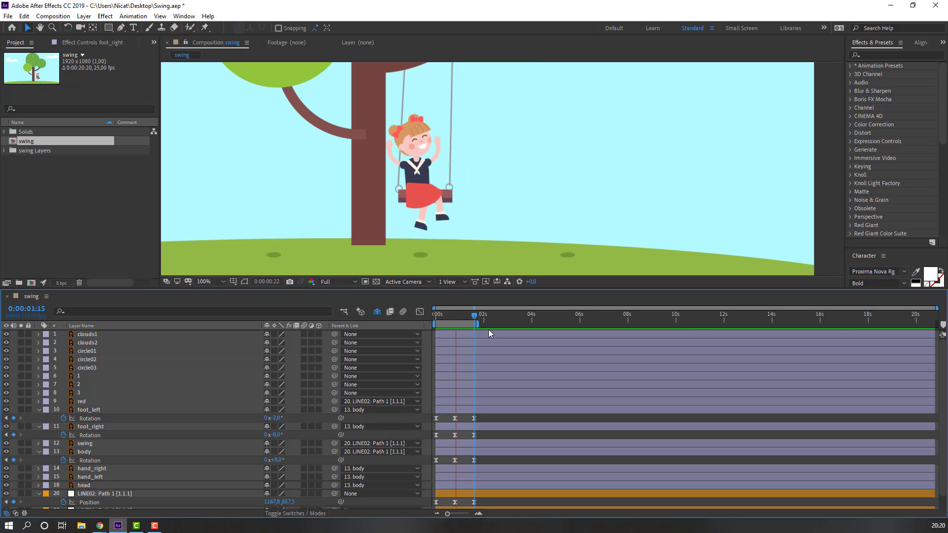
key(space)
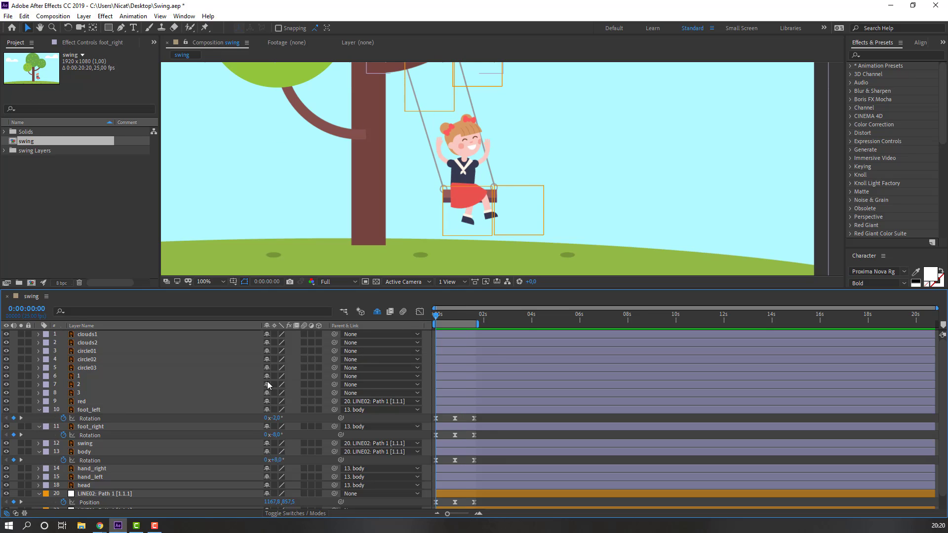
Add starting rotation keyframes at 0:00:00:00 of -16° for hand_right and -22° for hand_left
click(98, 471)
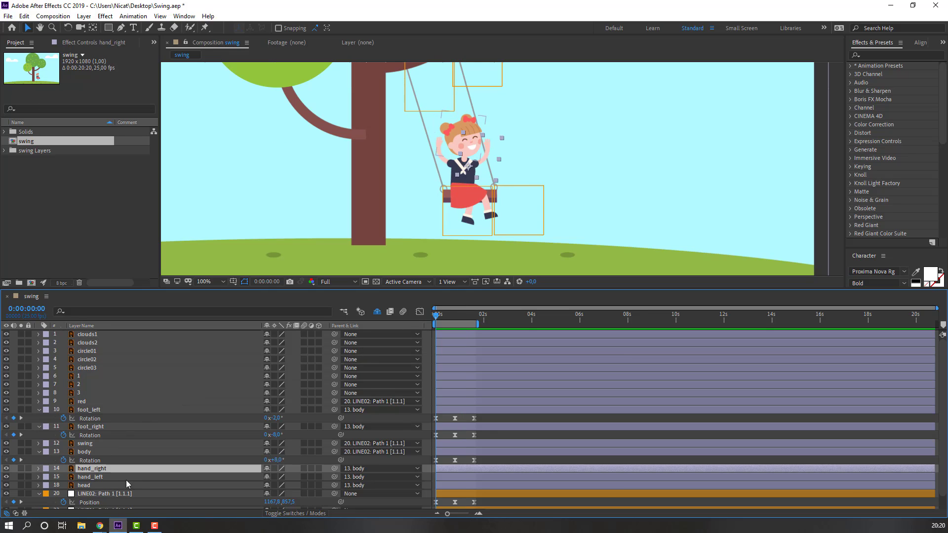
scroll(103, 469, down, 1)
shift+click(103, 463)
key(r)
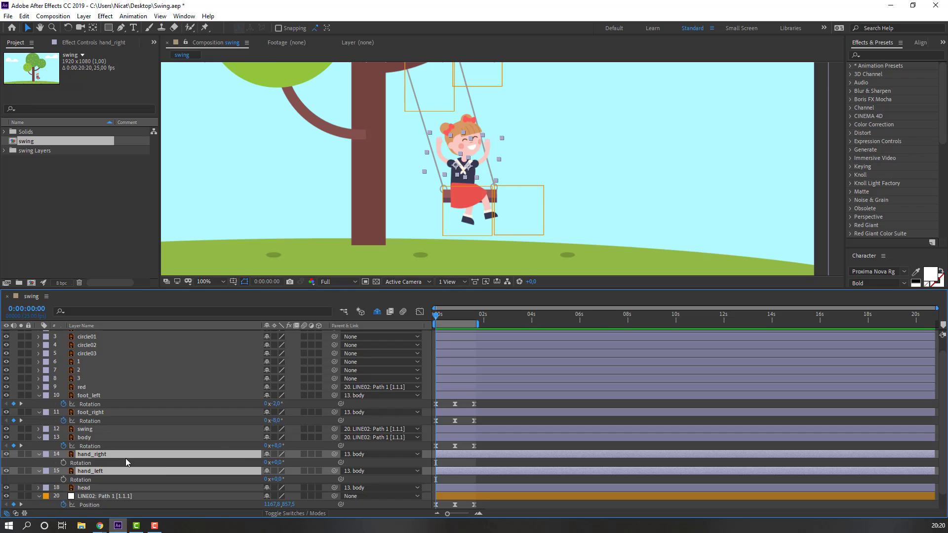
click(63, 463)
click(63, 479)
scroll(497, 177, up, 1)
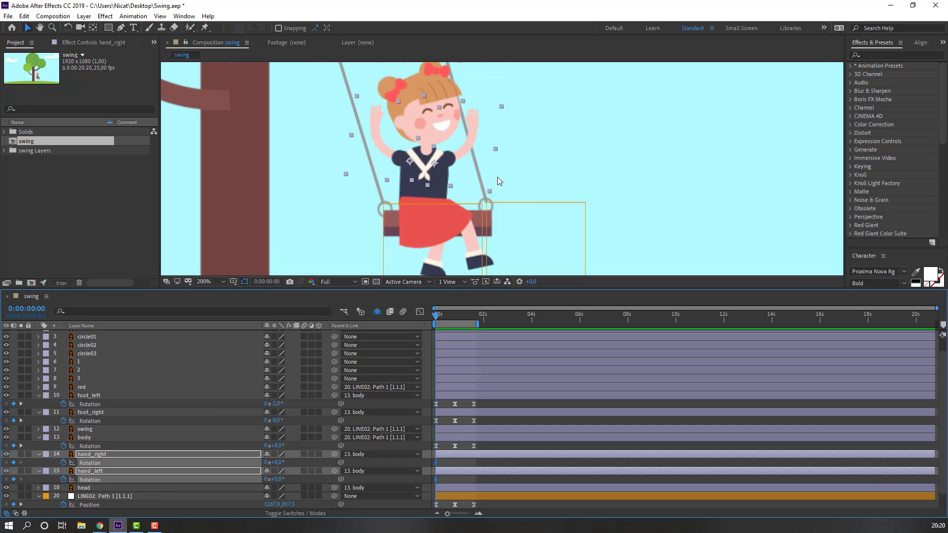
click(307, 458)
drag(277, 463, 267, 479)
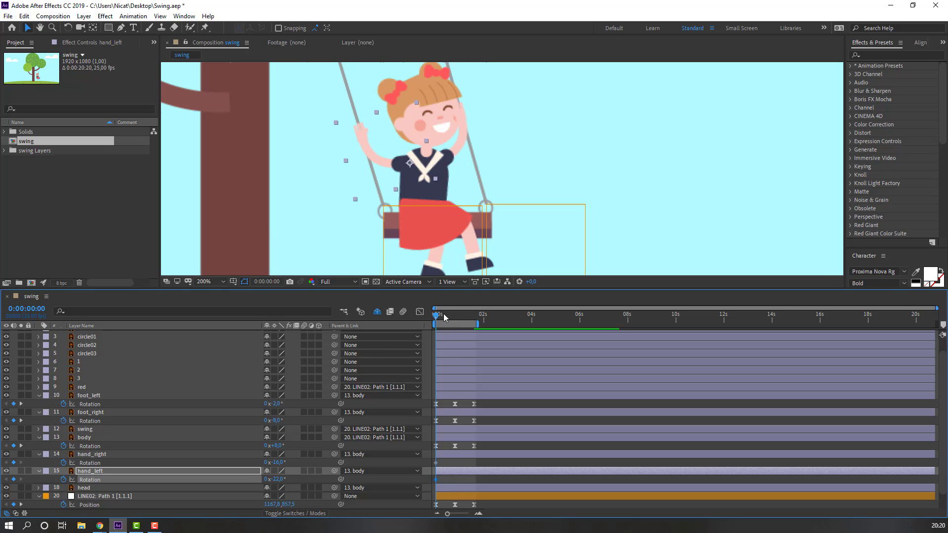
Keyframe hand_right's rotation at 36° and hand_left's at 26° at 0:00:00:20, and repeat both starting keyframes at 0:00:01:15
drag(445, 314, 457, 322)
drag(281, 480, 300, 463)
drag(457, 318, 475, 325)
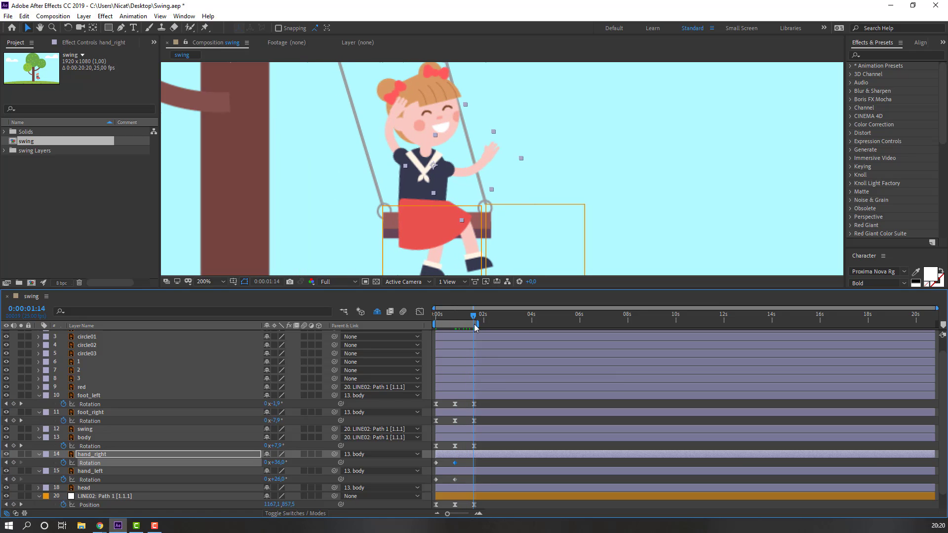
key(Page_Down)
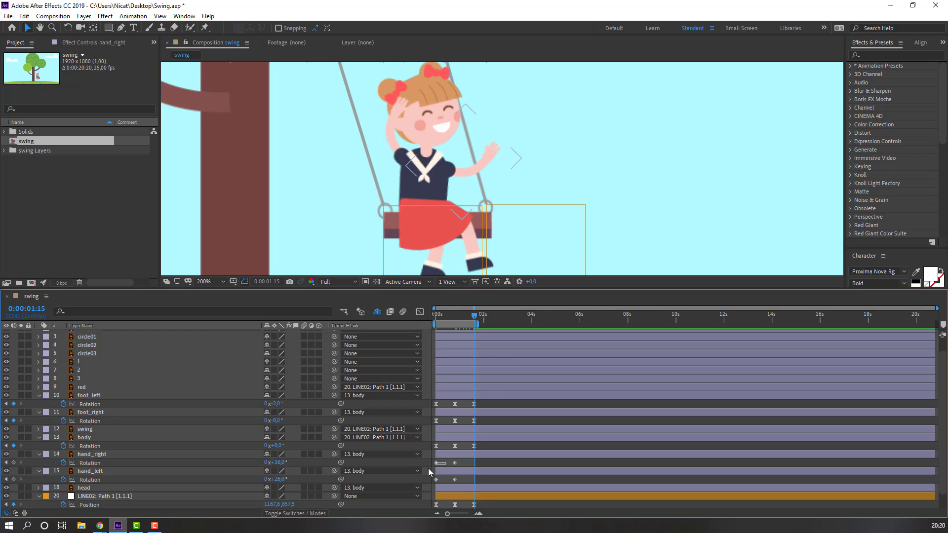
key(ctrl+v)
drag(446, 480, 428, 487)
key(ctrl+v)
Apply Easy Ease to all rotation keyframes of the hand_right and hand_left layers
drag(486, 462, 428, 484)
right_click(437, 479)
mouse_move(490, 471)
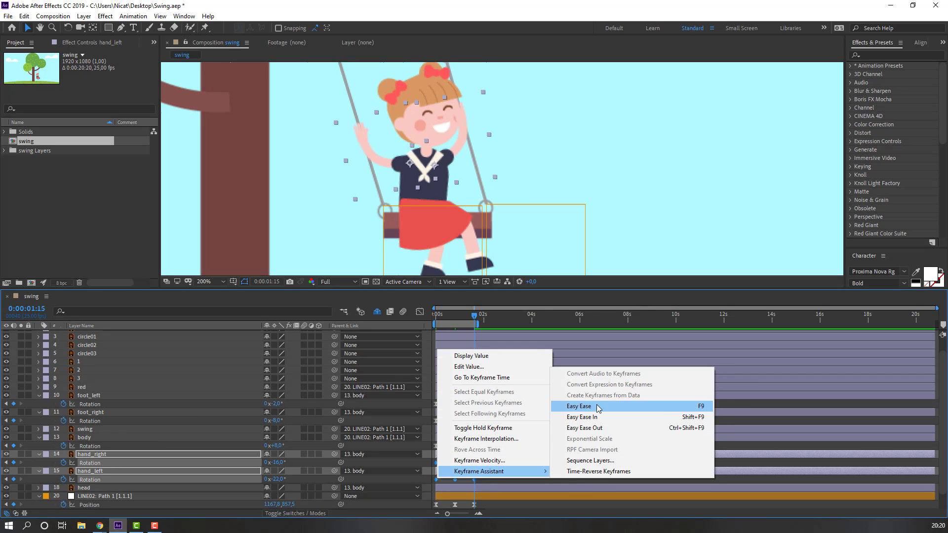
click(598, 408)
Preview the swing animation with the moving hands and return to the start
key(space)
scroll(259, 169, down, 1)
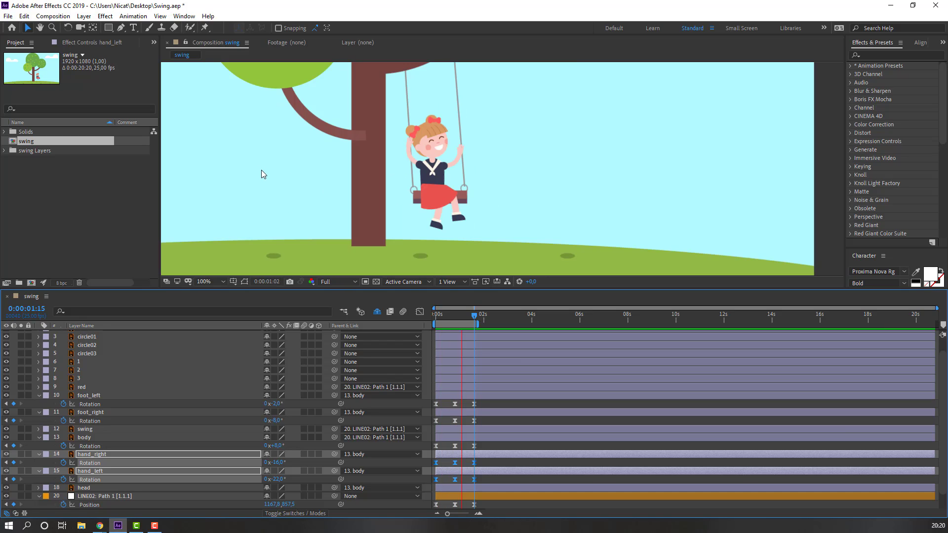
scroll(262, 170, down, 1)
scroll(419, 256, up, 1)
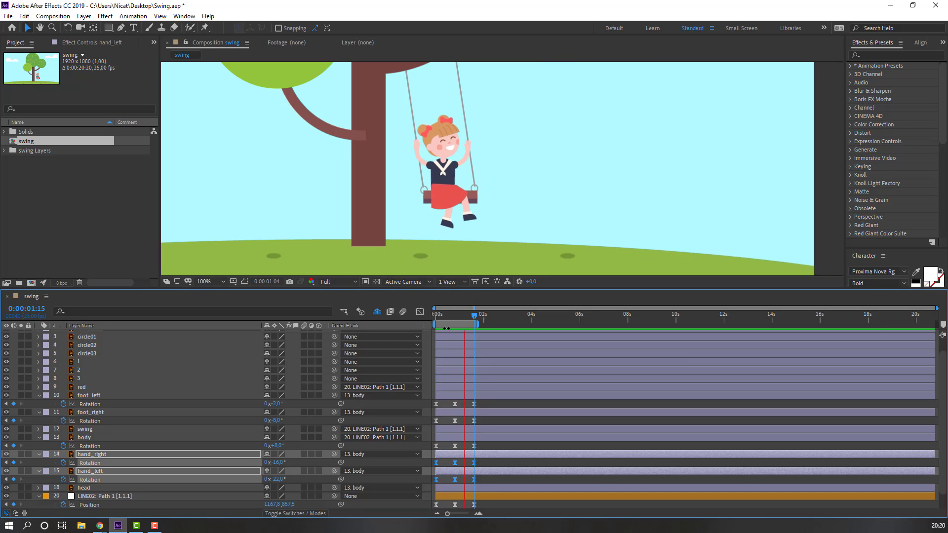
key(space)
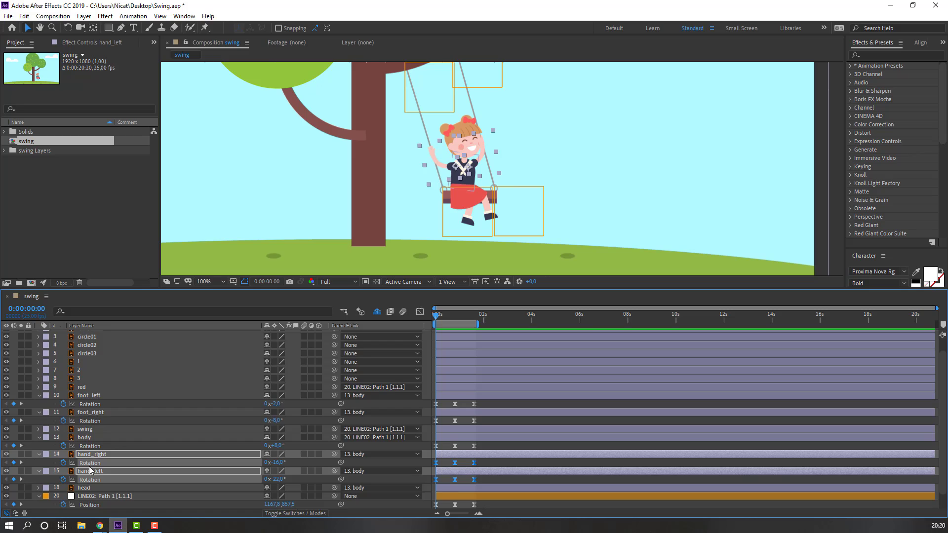
Add a starting rotation keyframe of -11° to the head layer at 0:00:00:00
click(84, 488)
key(r)
scroll(143, 457, down, 1)
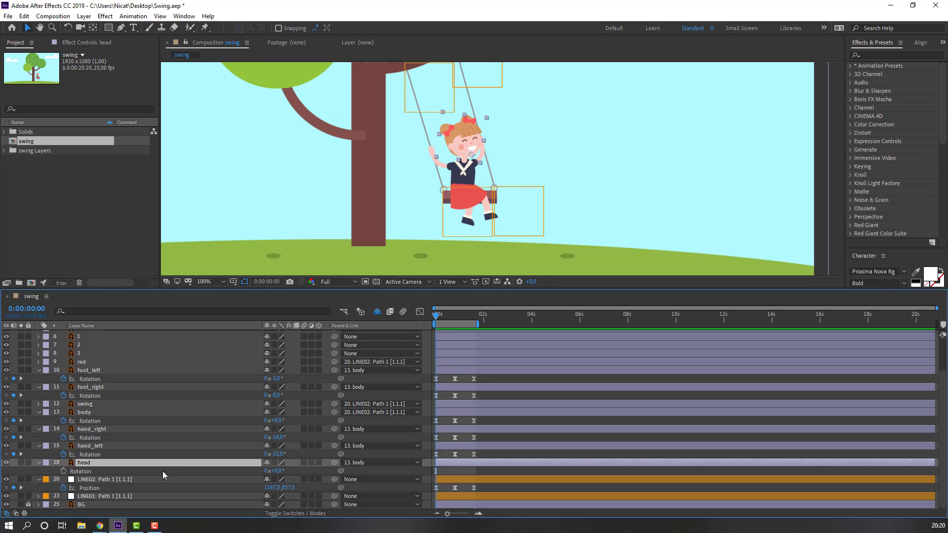
click(64, 471)
drag(279, 475, 275, 474)
scroll(508, 174, up, 1)
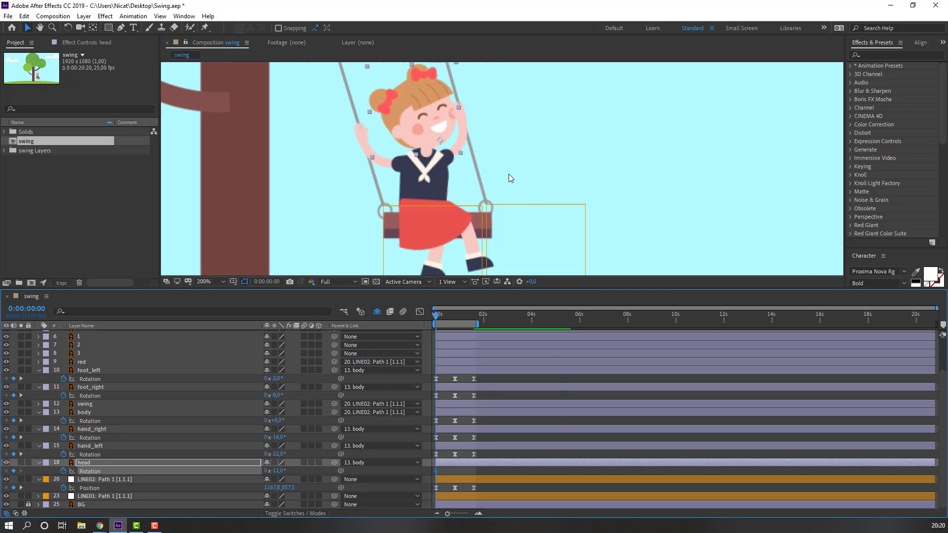
Adjust the head's position and anchor point at the neck, and set its starting rotation keyframe to -19°
drag(422, 136, 421, 131)
key(y)
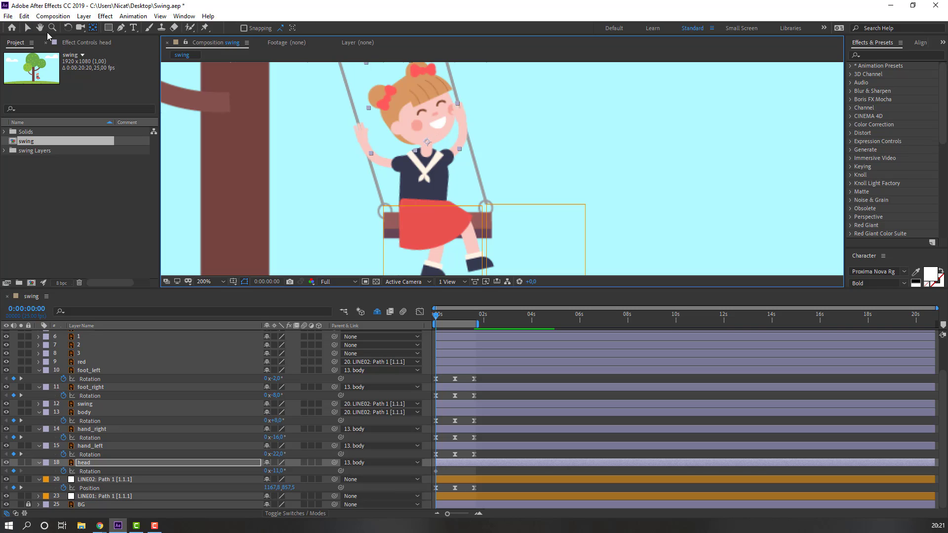
click(32, 29)
drag(279, 470, 275, 471)
Keyframe the head rotated clockwise to roughly upright at 0:00:00:20 and repeat its starting keyframe at 0:00:01:15
drag(444, 317, 454, 322)
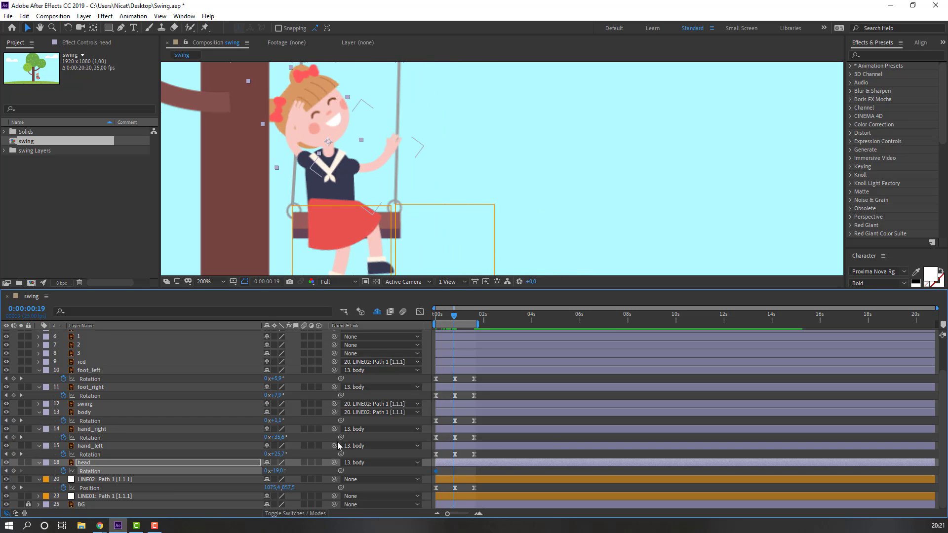
key(Page_Down)
drag(280, 471, 300, 470)
drag(460, 315, 478, 322)
click(436, 472)
key(ctrl+v)
Apply Easy Ease to all of the head layer's rotation keyframes
drag(490, 467, 434, 475)
right_click(436, 471)
mouse_move(497, 473)
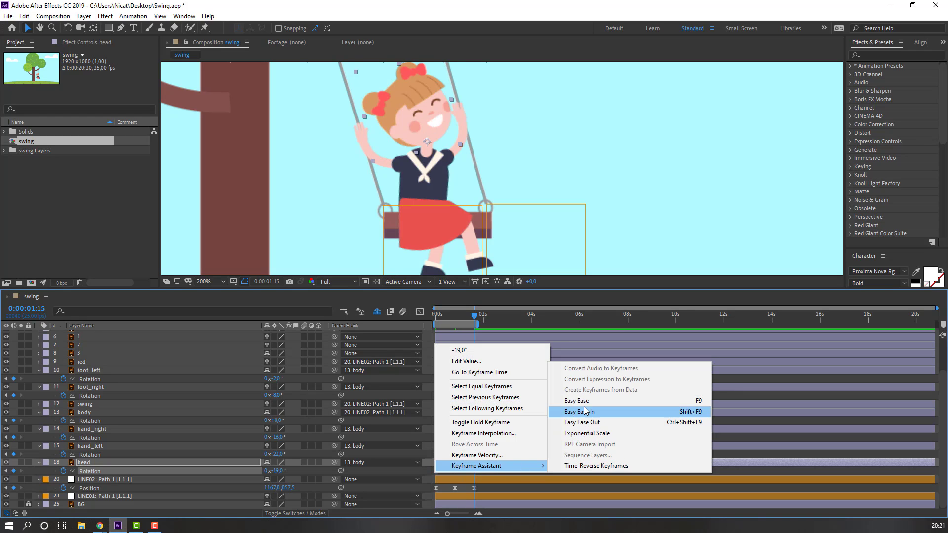
click(568, 397)
Preview the animation with the head's rotation at different magnifications and return to the start
key(space)
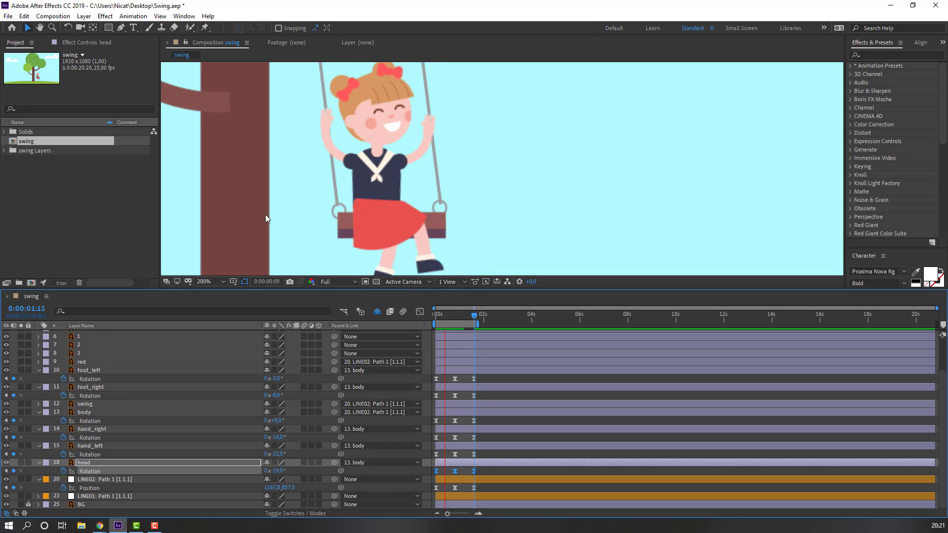
scroll(315, 170, down, 4)
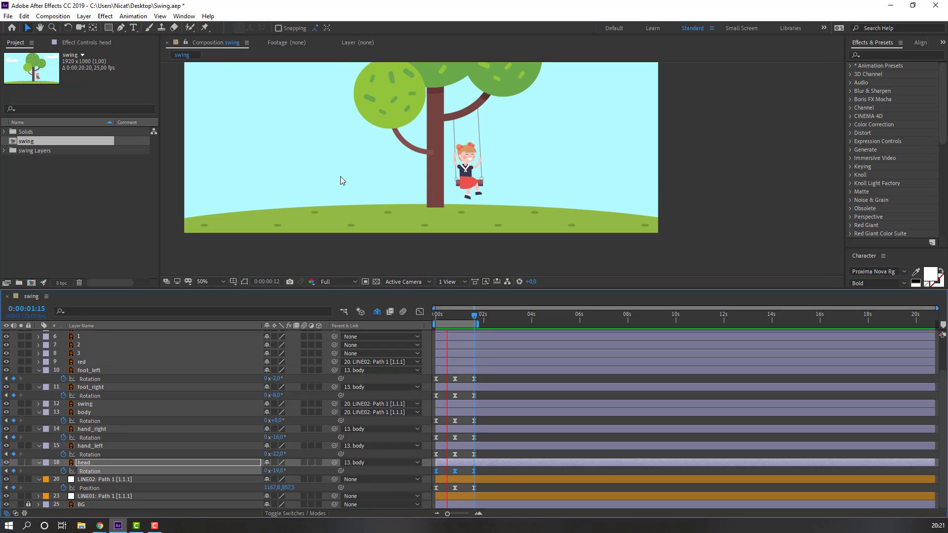
scroll(335, 179, up, 2)
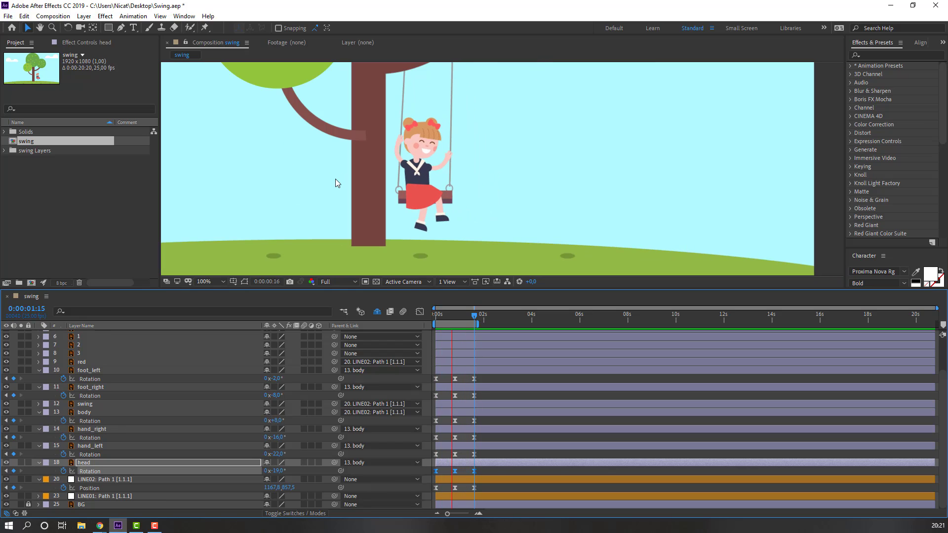
scroll(336, 178, down, 1)
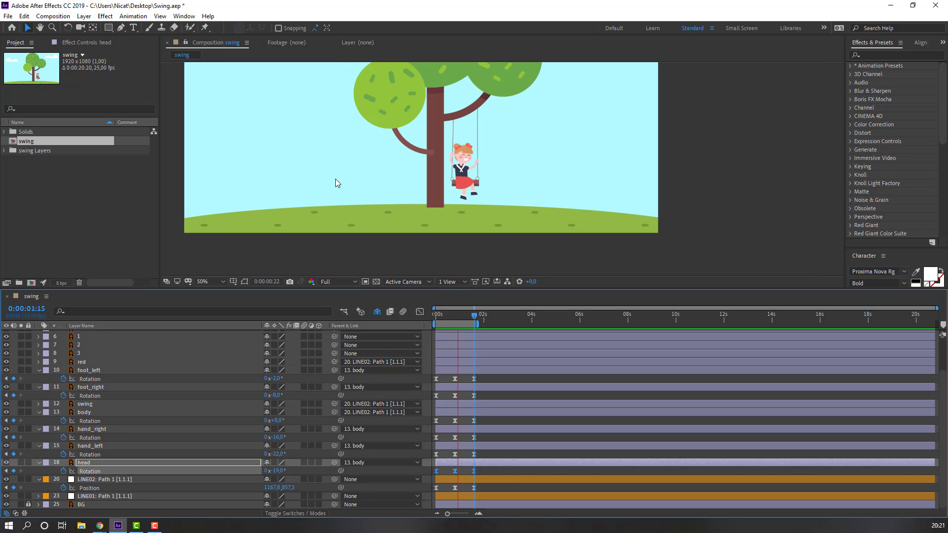
scroll(421, 165, up, 4)
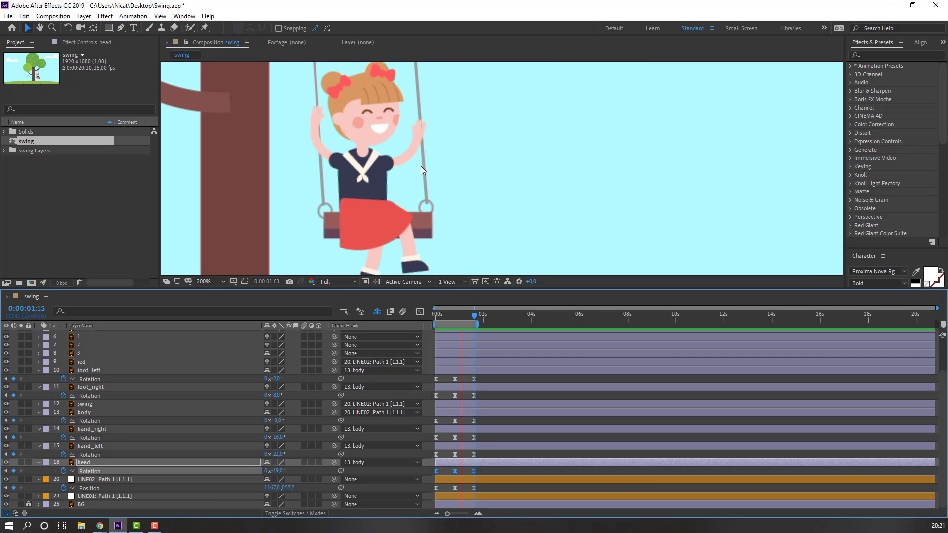
key(space)
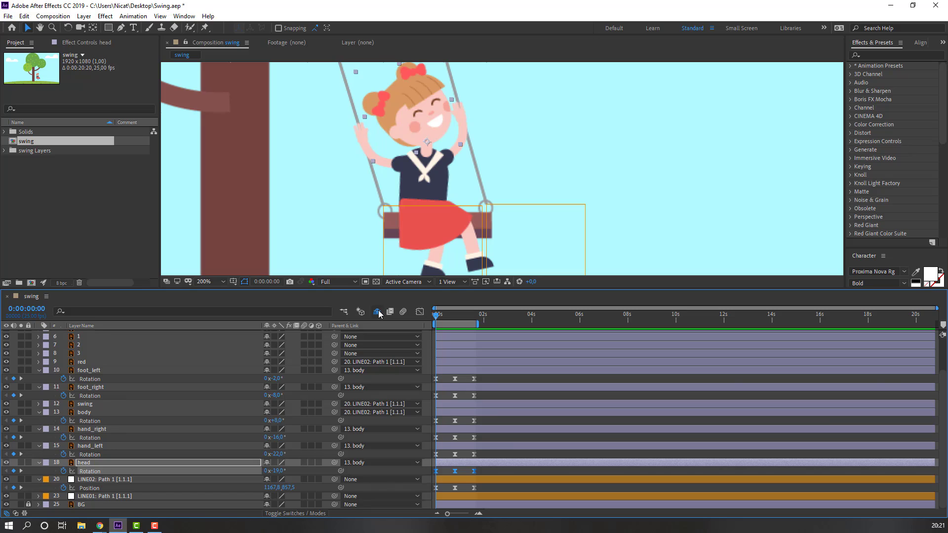
Reveal the hidden layers and keyframe the mouth's scale at 0:00:00:00, with proportions unlinked and the vertical scale at 35%
click(377, 312)
click(96, 415)
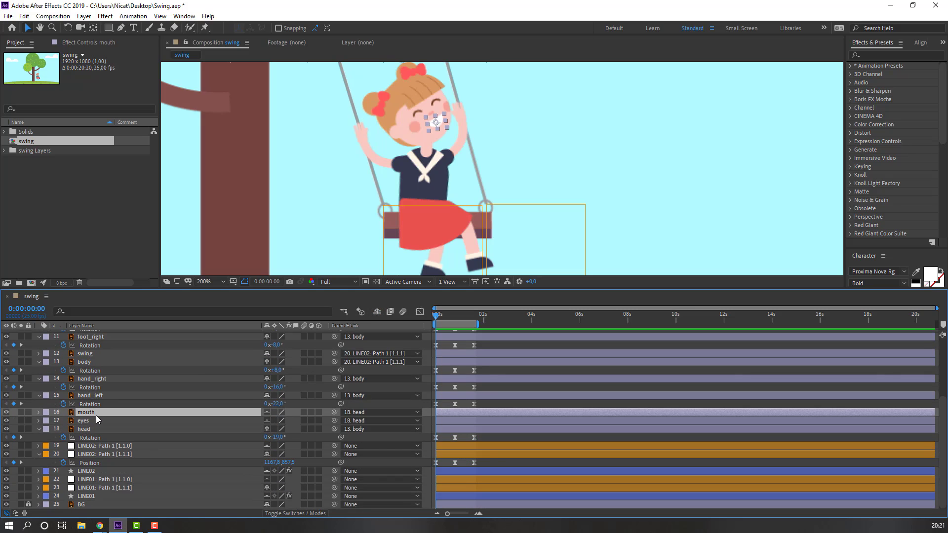
scroll(310, 103, up, 3)
key(s)
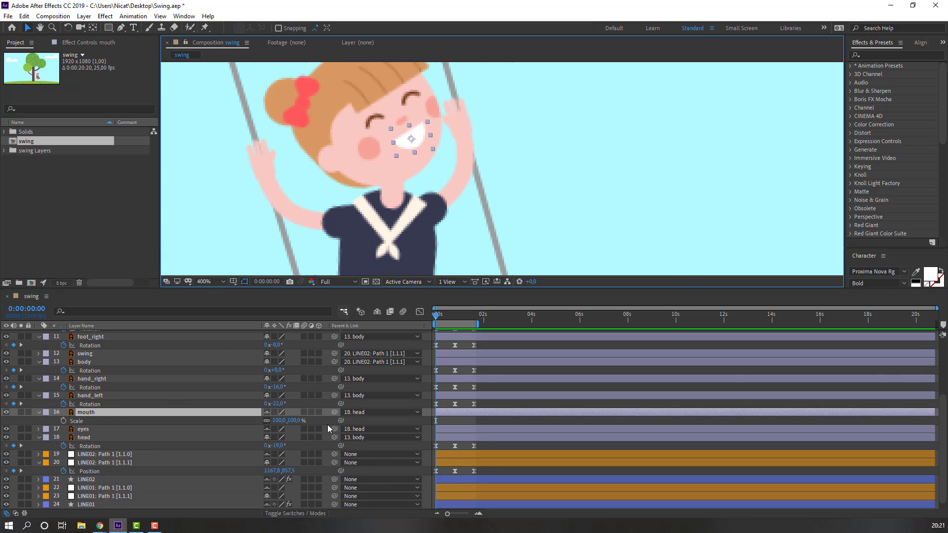
click(64, 420)
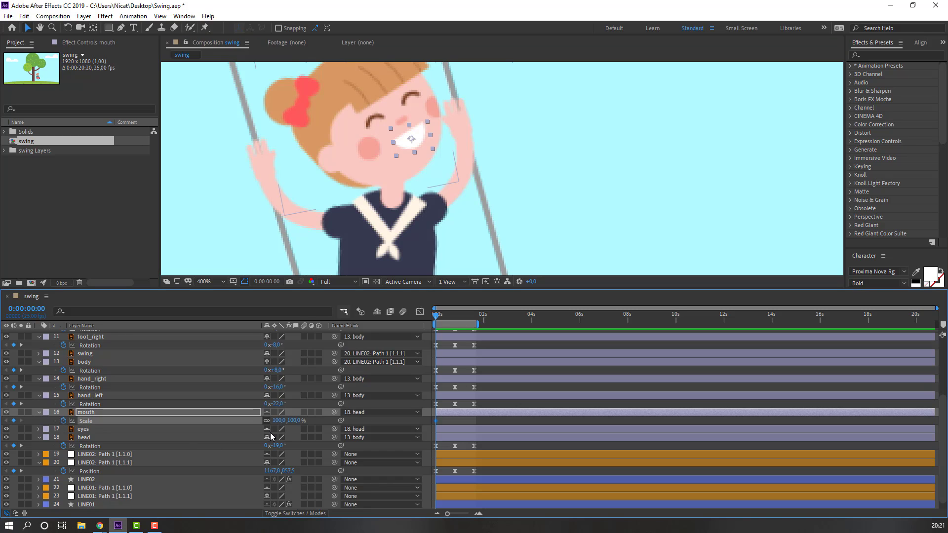
click(267, 420)
click(294, 421)
text(24)
key(Return)
Keyframe the mouth's vertical scale at 100% at 0:00:00:20 and repeat its starting scale keyframe at 0:00:01:15
key(space)
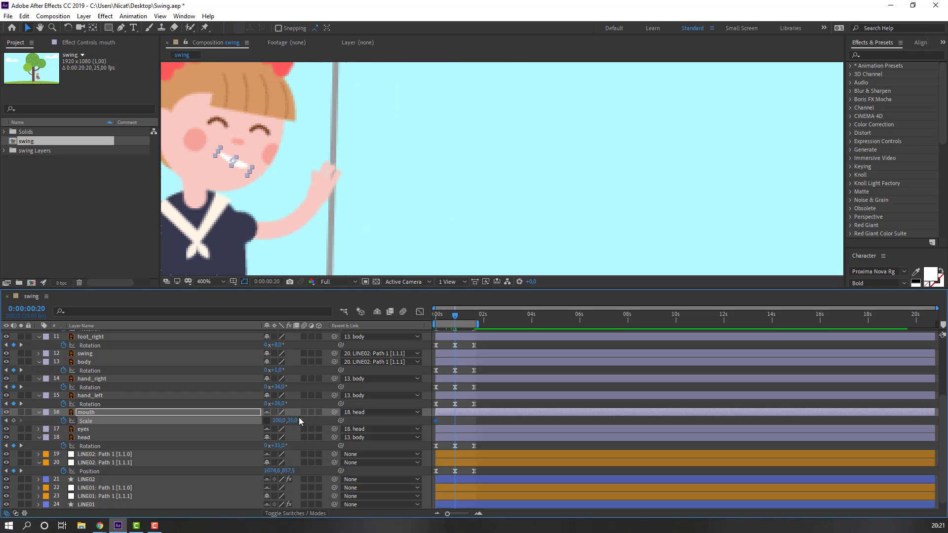
text(100)
key(Return)
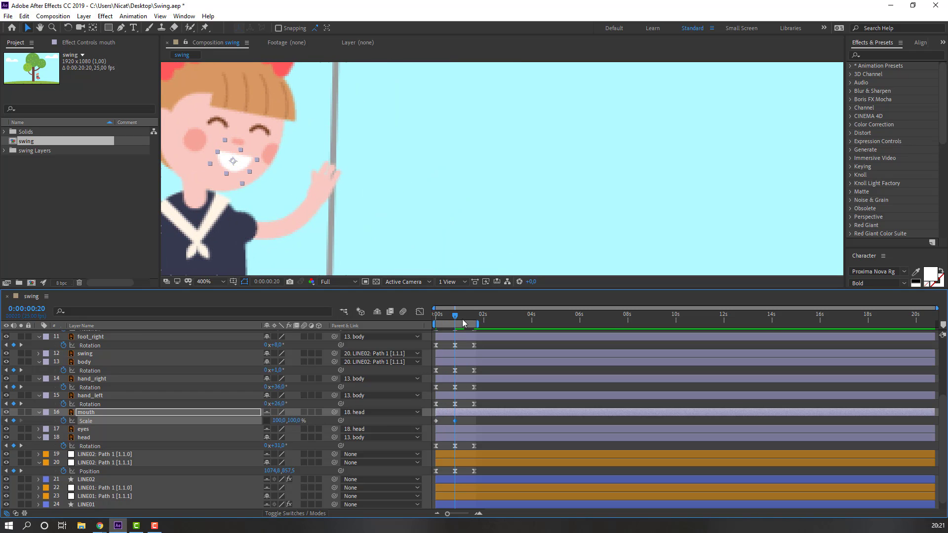
drag(466, 318, 476, 319)
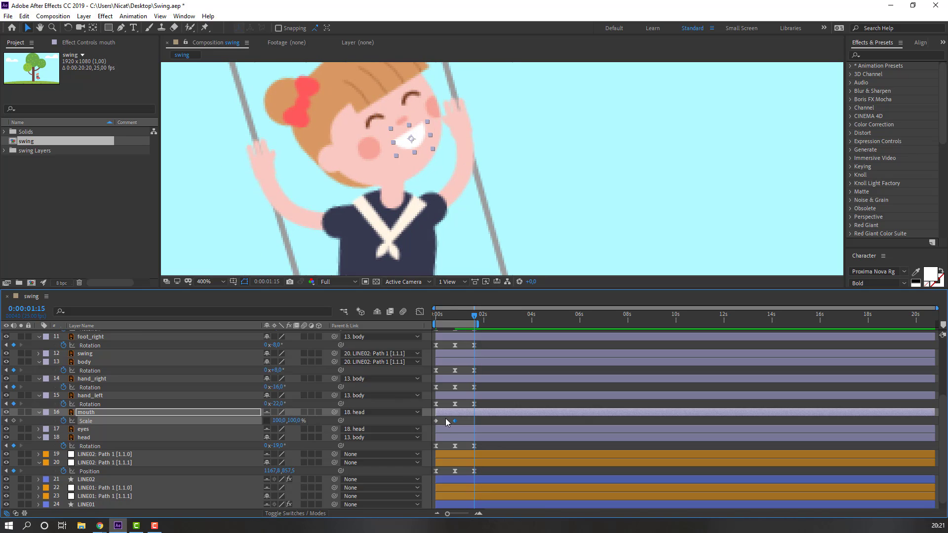
click(446, 418)
click(437, 421)
key(ctrl+c)
key(ctrl+v)
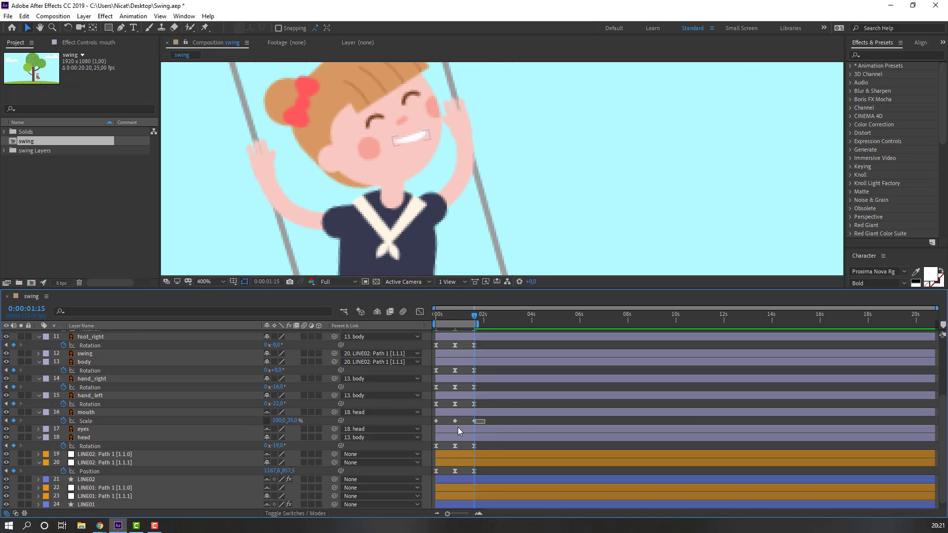
Apply Easy Ease to all of the mouth layer's scale keyframes
right_click(437, 422)
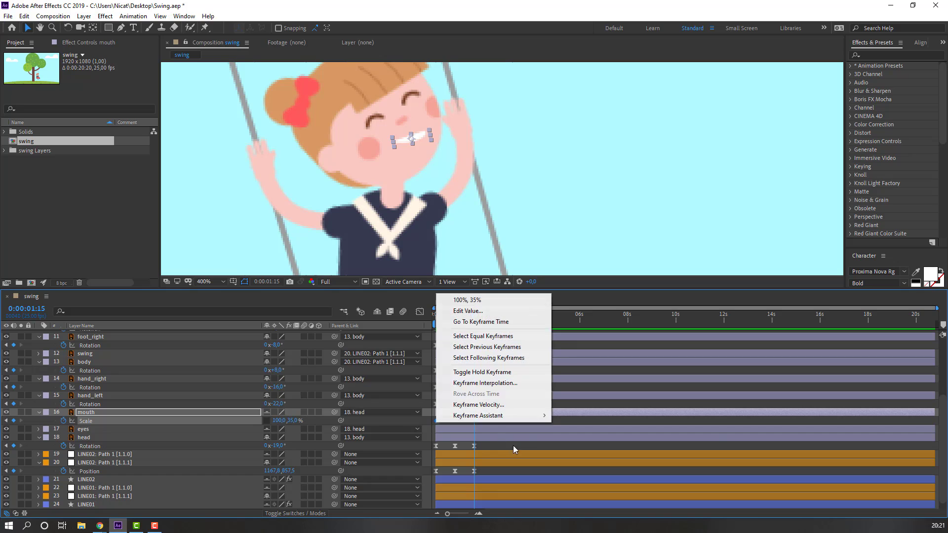
mouse_move(534, 418)
click(576, 448)
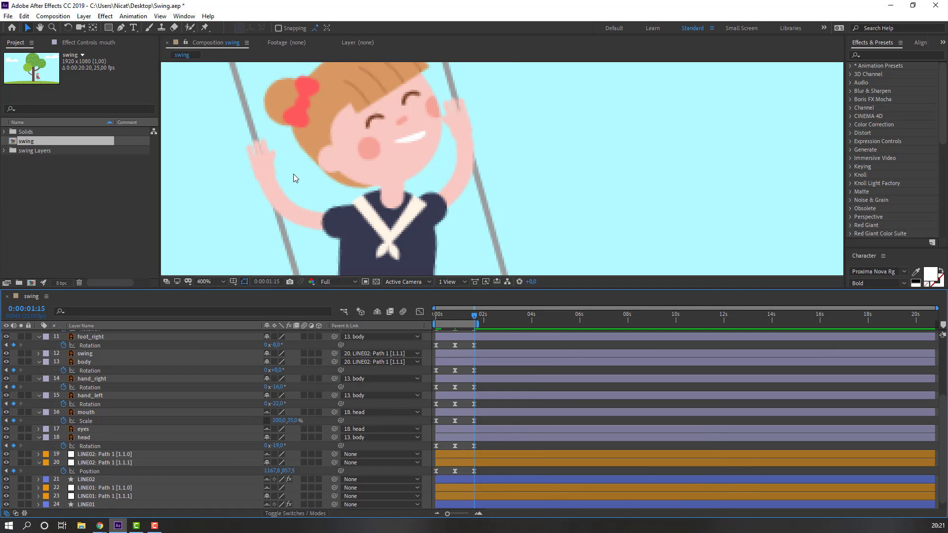
Preview the animation with the mouth movement at smaller magnifications and return to the start
scroll(276, 181, down, 4)
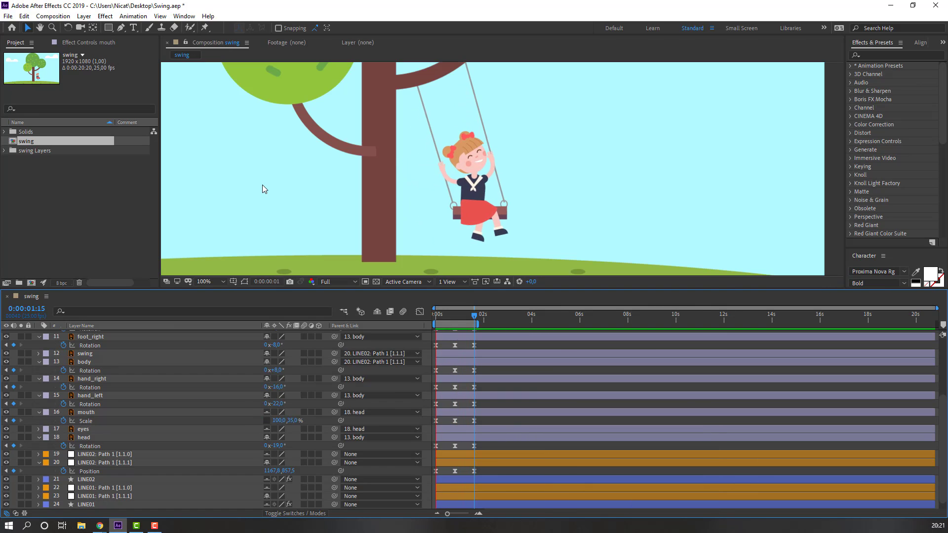
scroll(263, 185, down, 2)
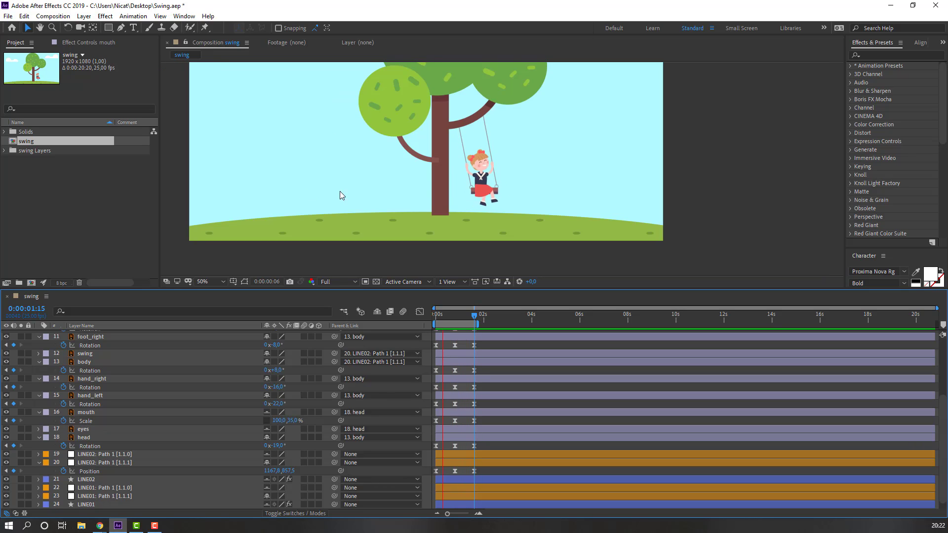
key(slash)
key(space)
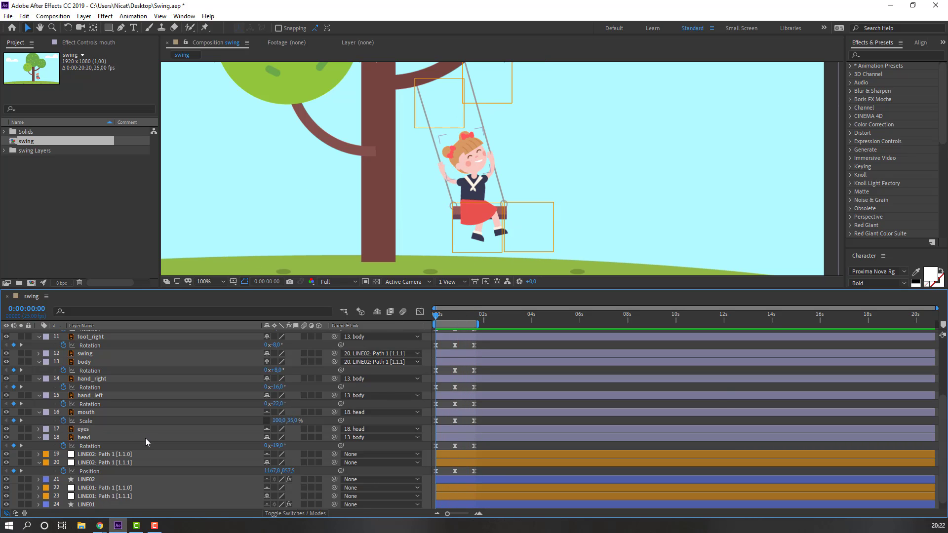
Move the anchor point of branch layer 2, which holds the swing, to where the branch meets the trunk
scroll(147, 437, up, 3)
key(comma)
key(slash)
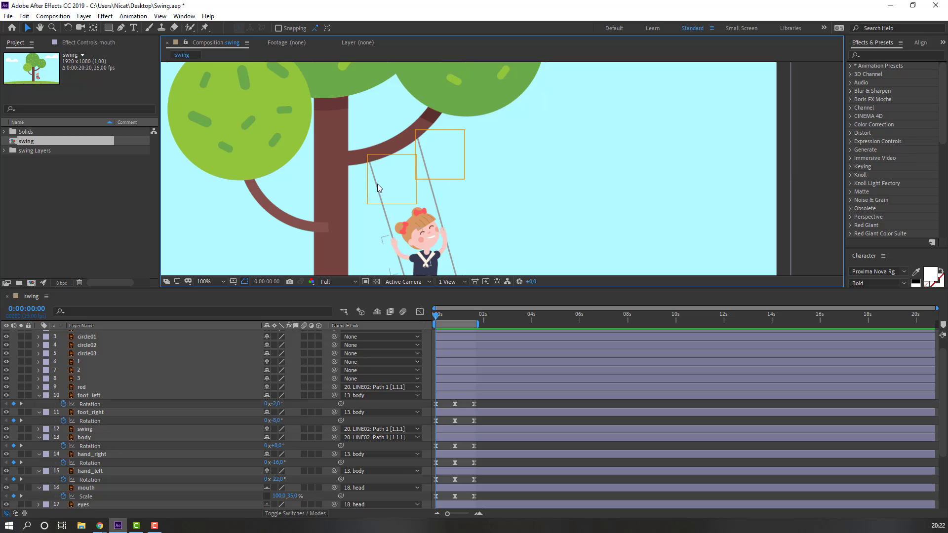
click(389, 147)
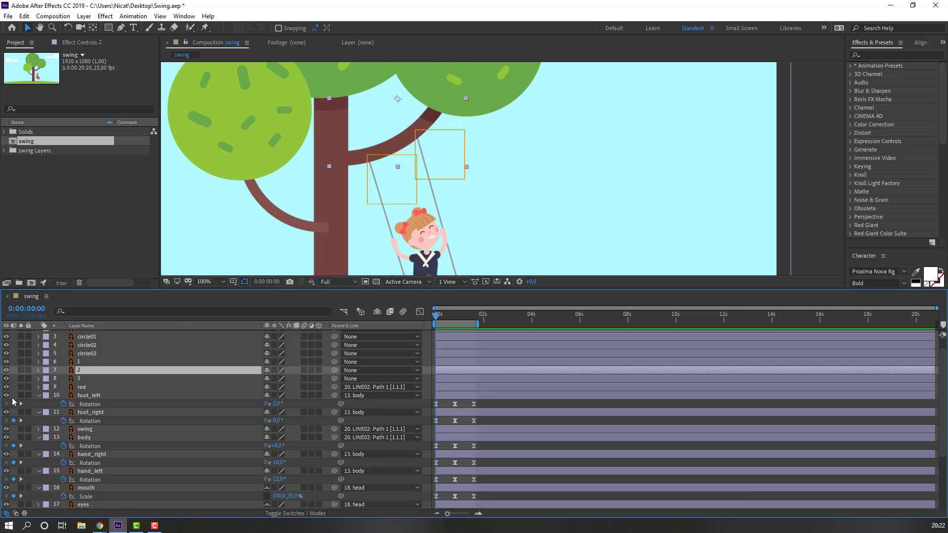
click(21, 370)
click(93, 28)
drag(397, 98, 334, 160)
key(v)
click(22, 370)
click(21, 370)
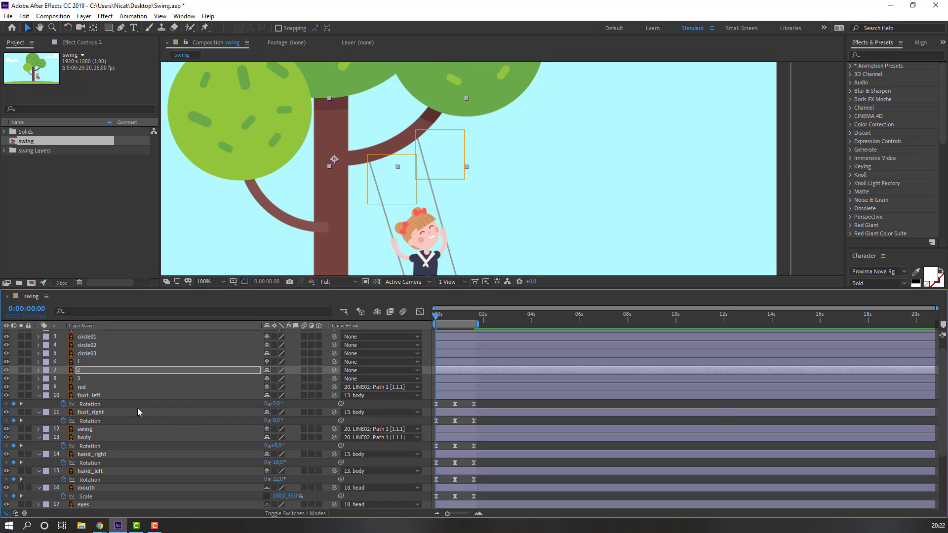
Keyframe branch layer 2's rotation at 0° at the start and 6° at 0:00:00:18, and repeat the starting keyframe at 0:00:01:15
key(r)
click(63, 378)
drag(436, 315, 455, 323)
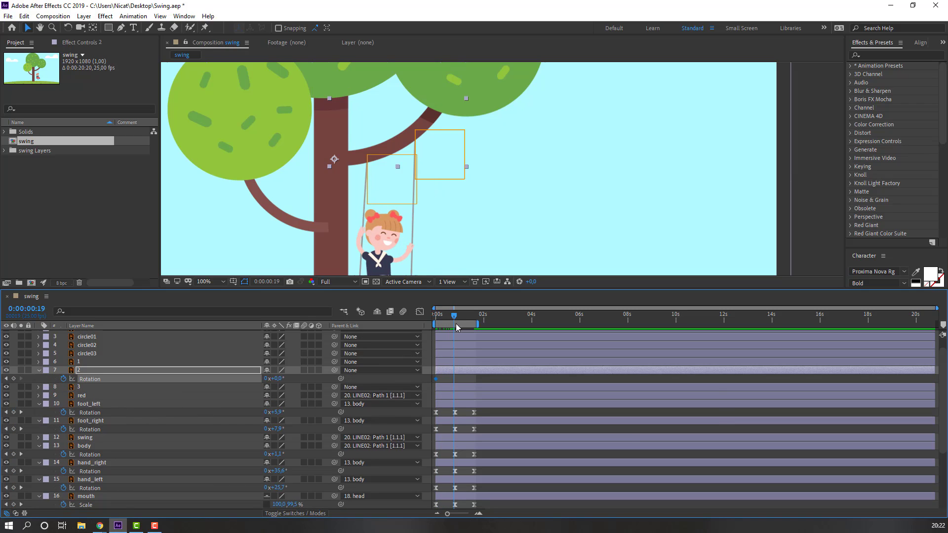
drag(276, 380, 279, 378)
drag(453, 319, 474, 321)
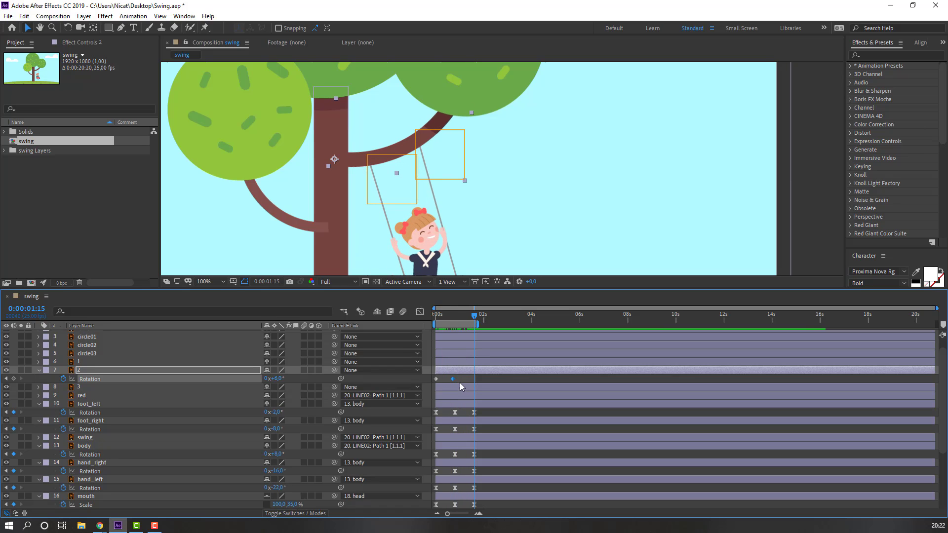
click(436, 378)
Apply Easy Ease to all rotation keyframes of branch layer 2
right_click(436, 379)
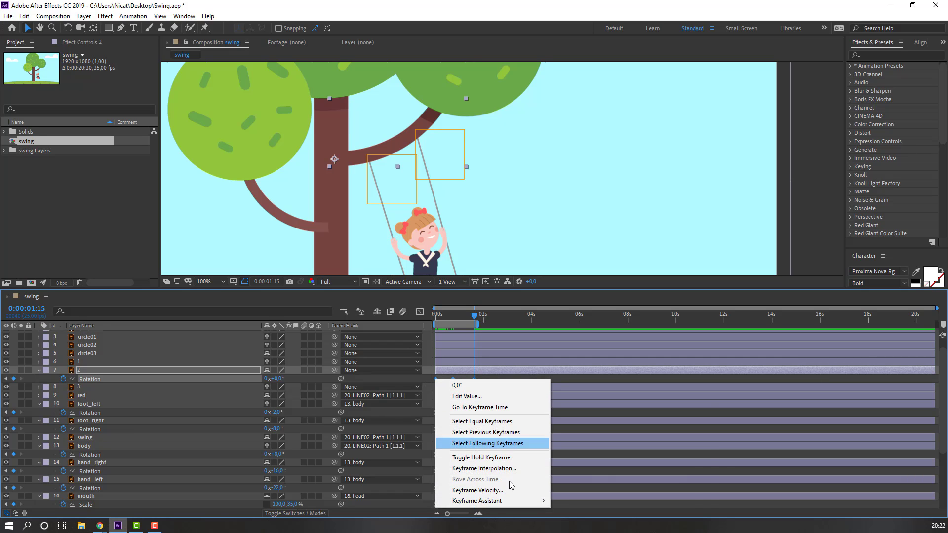
mouse_move(539, 500)
click(592, 435)
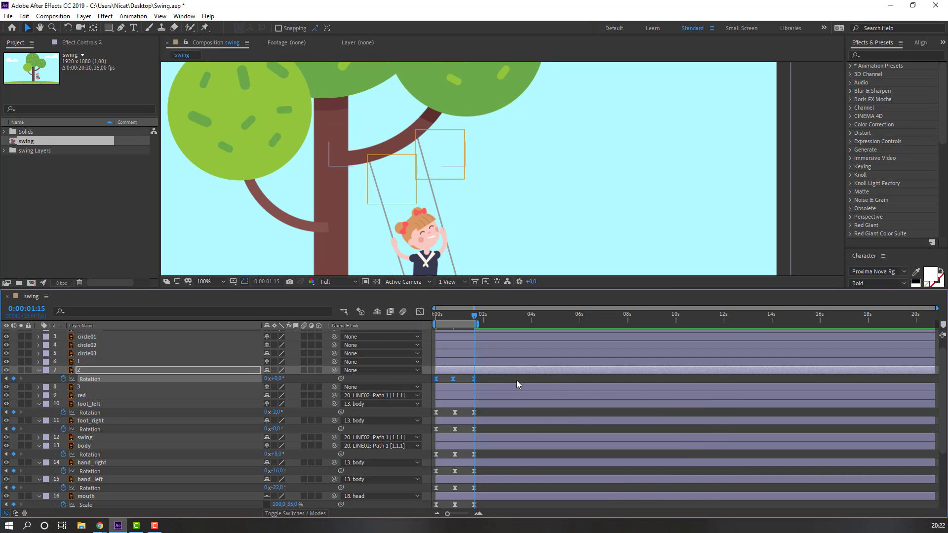
click(519, 380)
Preview the swing branch's rotation with the whole tree in view
scroll(371, 191, down, 2)
key(space)
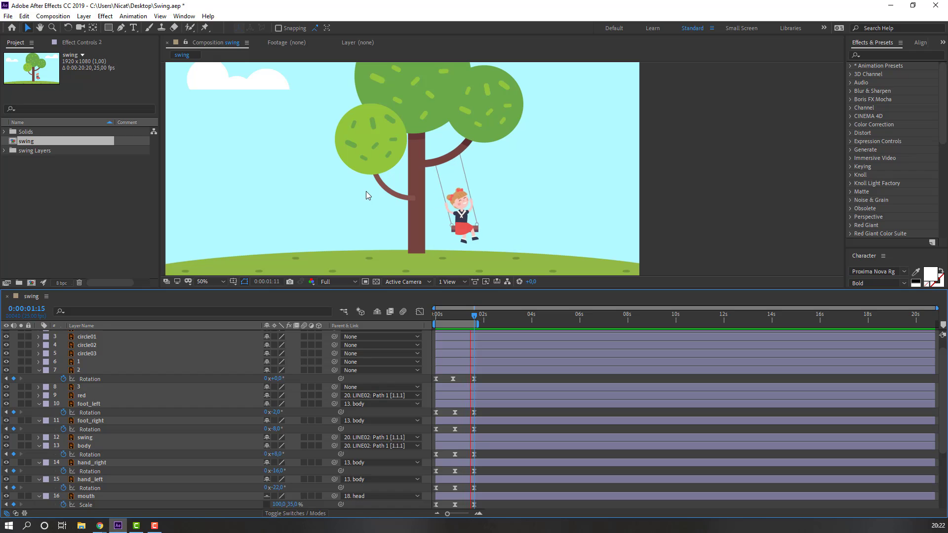
key(space)
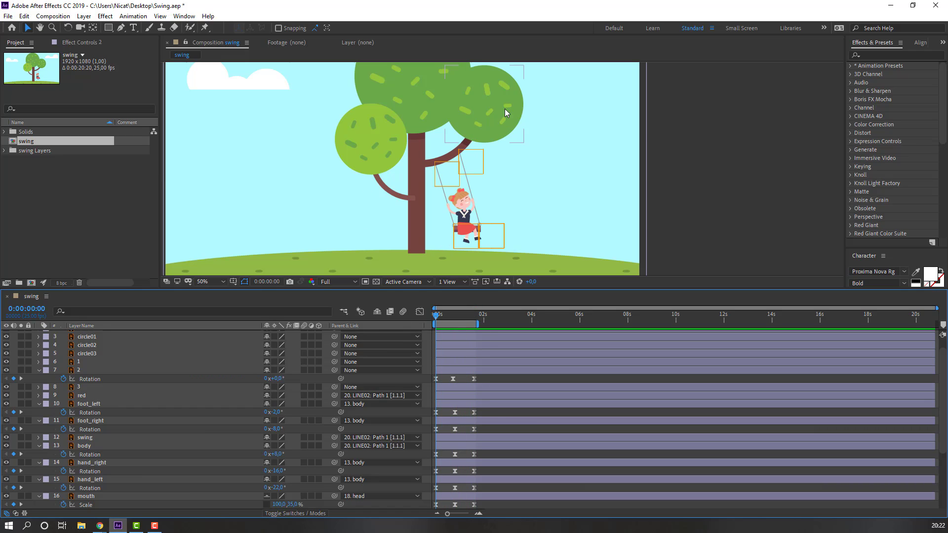
Parent the foliage layer circle02 to branch layer 2
click(490, 111)
drag(334, 345, 94, 374)
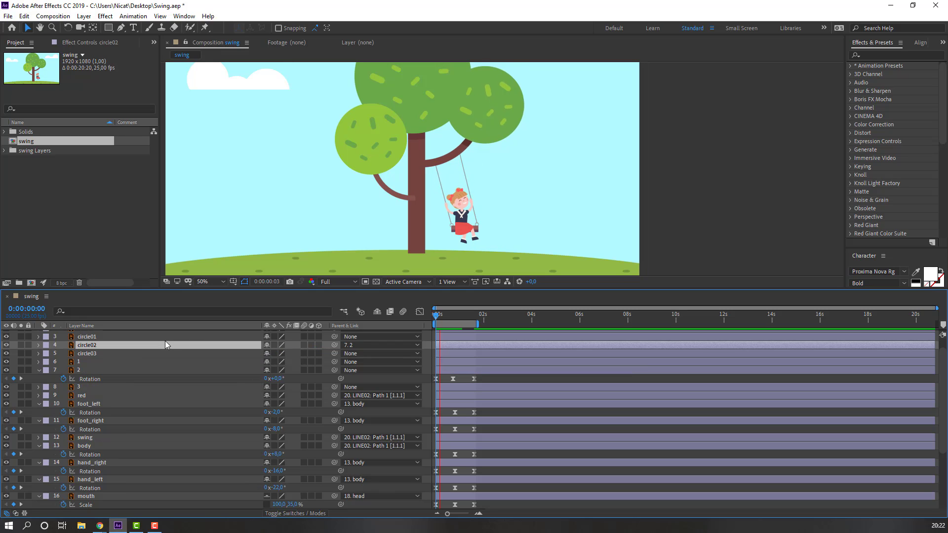
Shift branch layer 2's middle rotation keyframe to 0:00:00:17, set it to 3°, and preview the softer movement
drag(444, 318, 454, 323)
click(455, 379)
key(Page_Down)
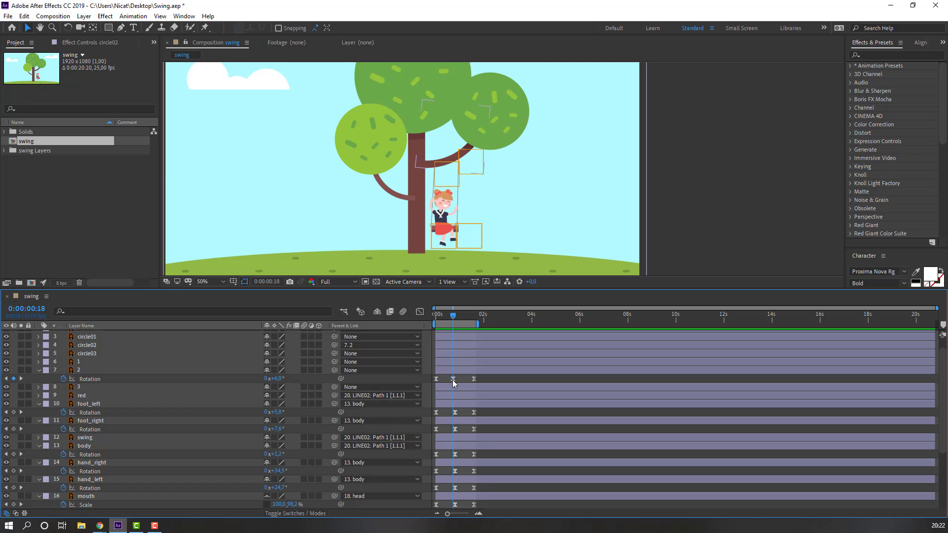
click(451, 379)
key(Page_Up)
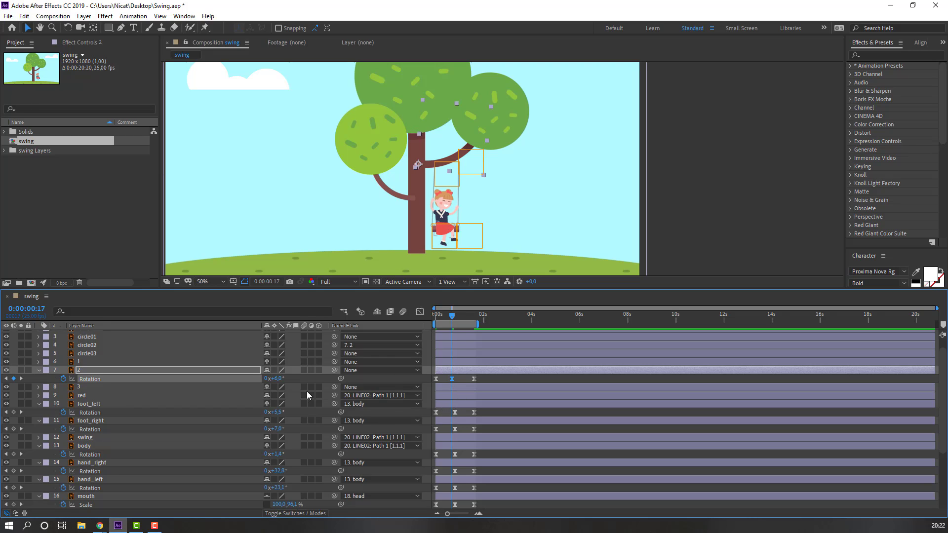
key(Return)
key(space)
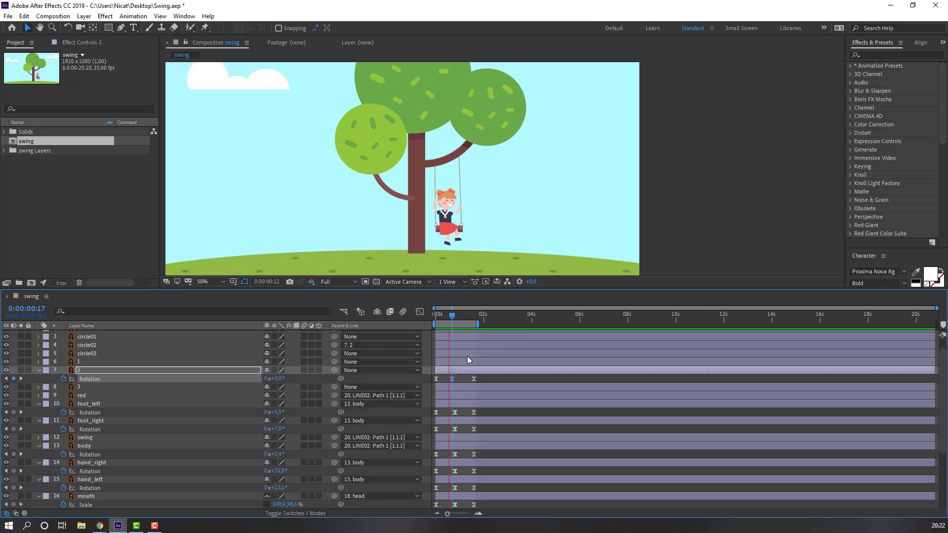
key(space)
Parent the foliage layer circle01 to branch layer 1
click(375, 149)
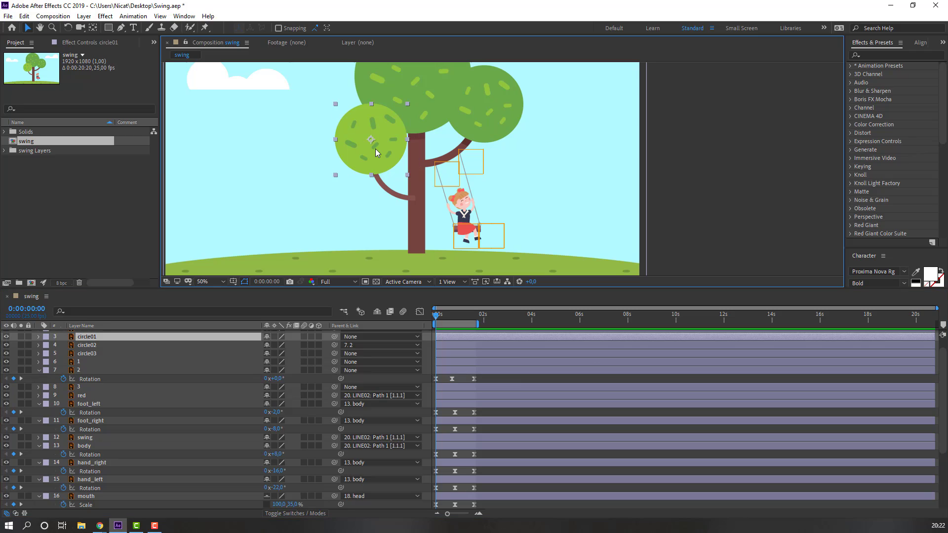
drag(335, 337, 79, 362)
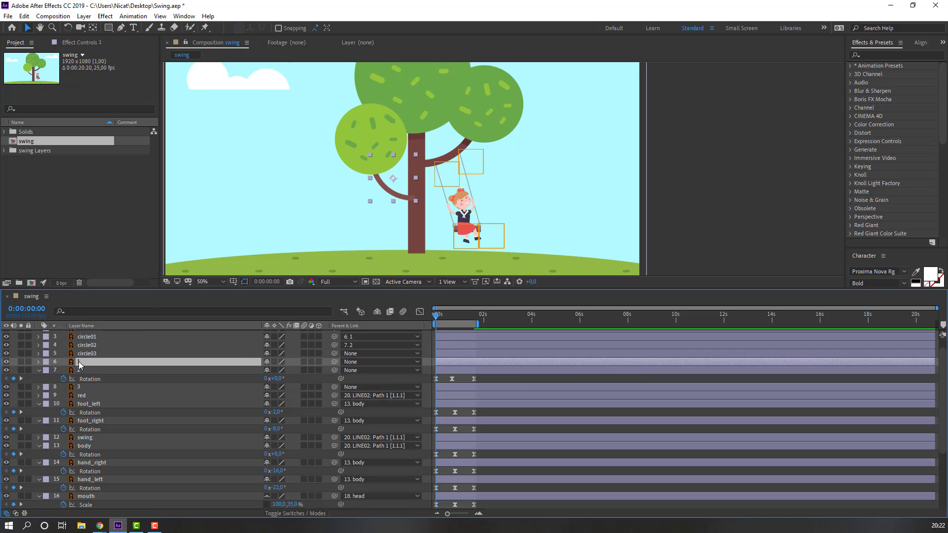
Isolate branch layer 1, move its anchor point to the outer side of the curved branch, and show all layers again
click(20, 362)
click(92, 28)
key(period)
drag(282, 187, 200, 170)
click(28, 28)
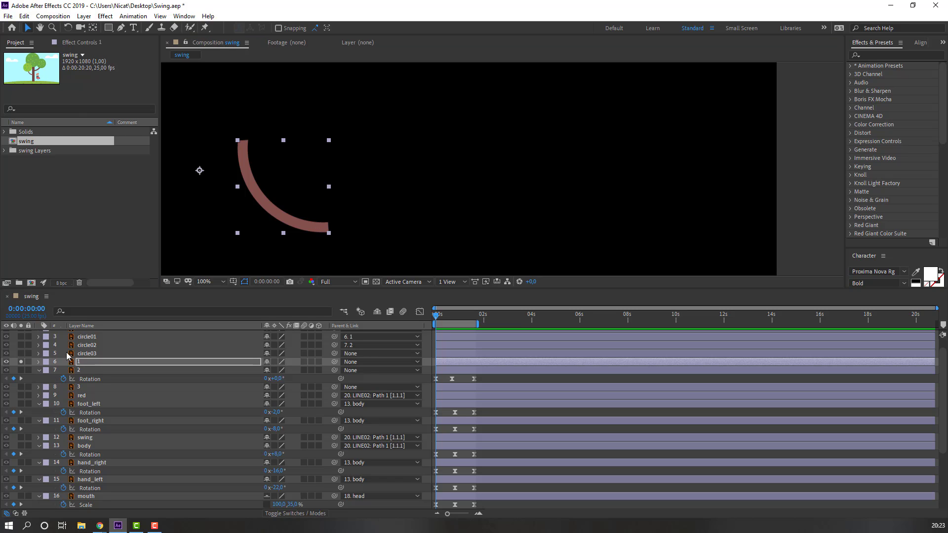
click(20, 362)
Set the rotation of branch layer 1 to -2°
click(92, 363)
key(r)
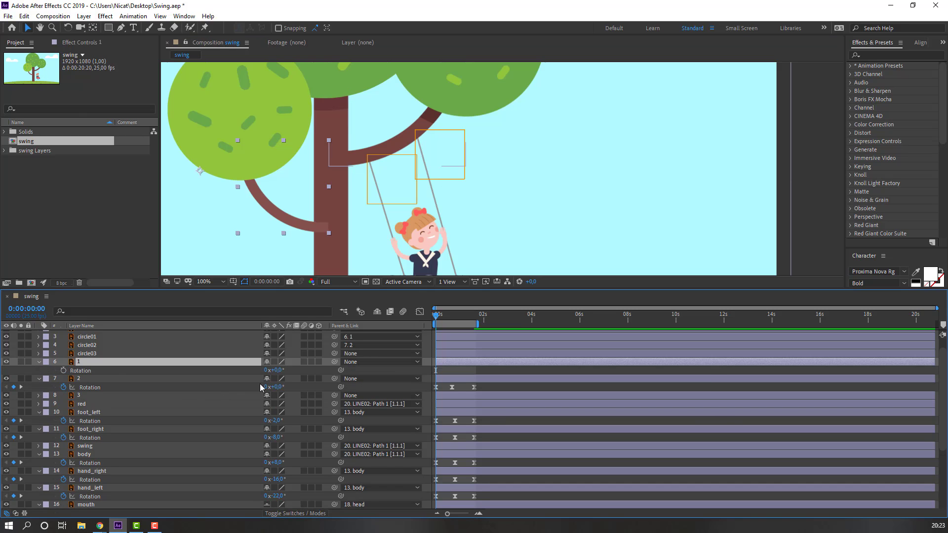
click(279, 370)
text(-2)
key(Return)
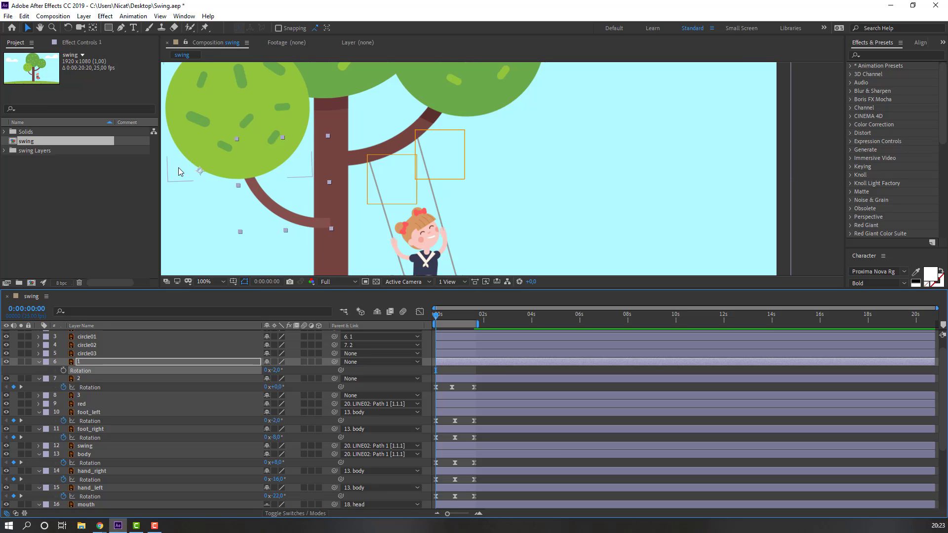
Move branch layer 1's anchor point to the branch's end at the trunk
key(y)
drag(200, 170, 290, 199)
key(v)
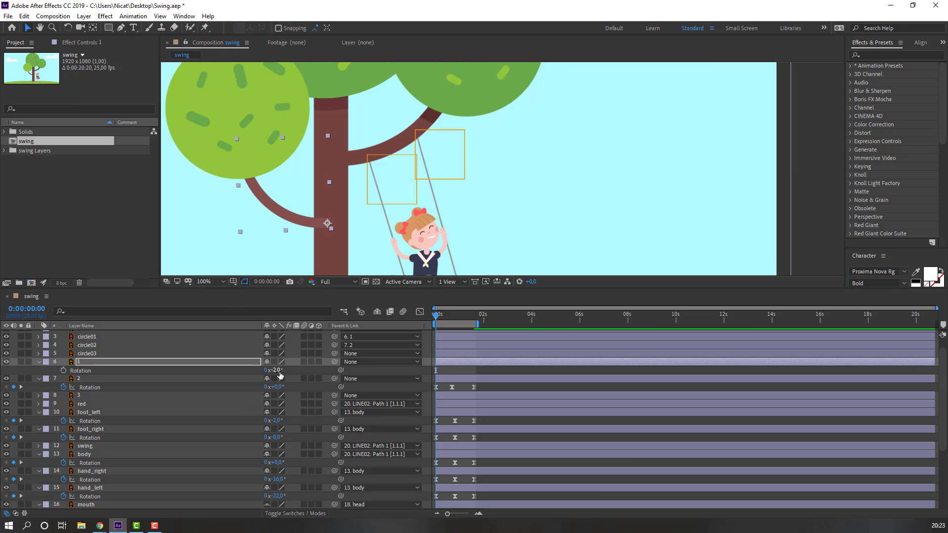
Keyframe branch layer 1's rotation at the start of the timeline and set it to 1° at 0:00:00:21
click(63, 370)
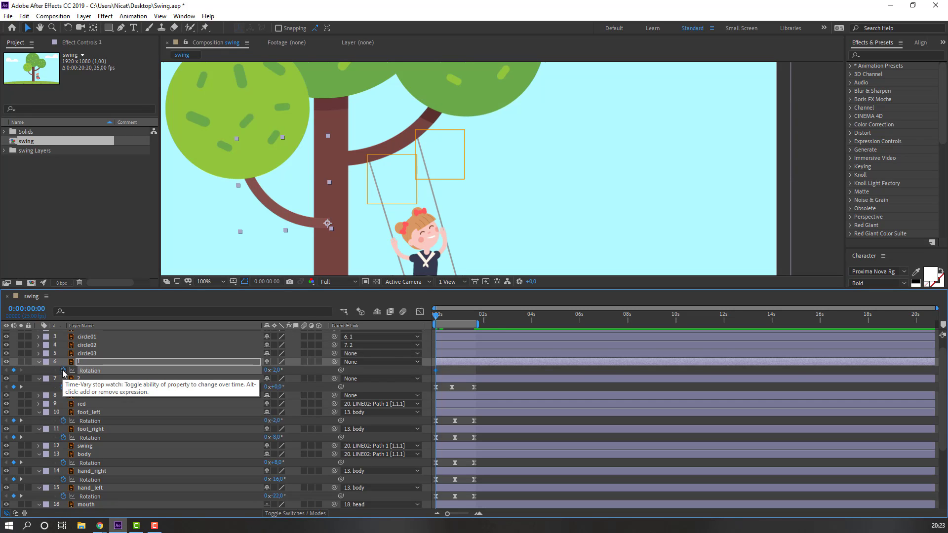
drag(435, 316, 455, 318)
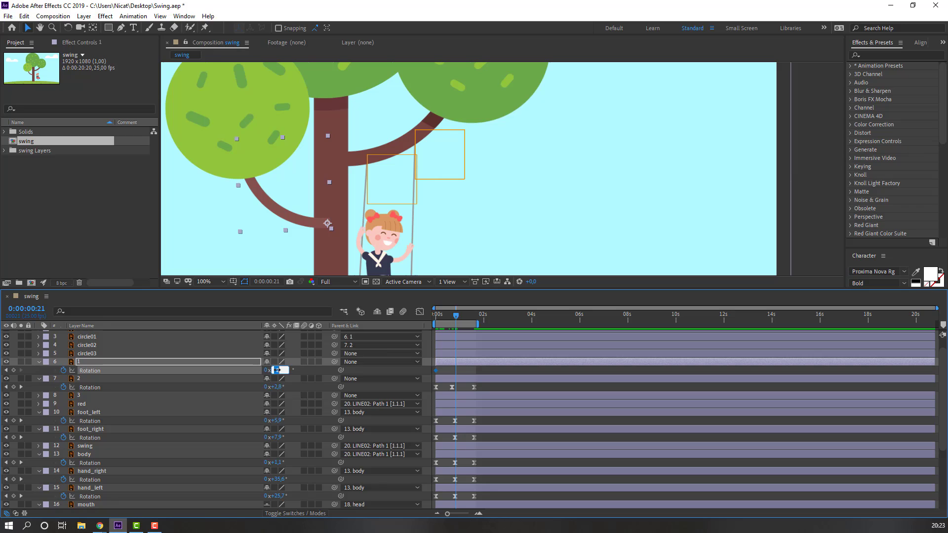
drag(277, 369, 279, 369)
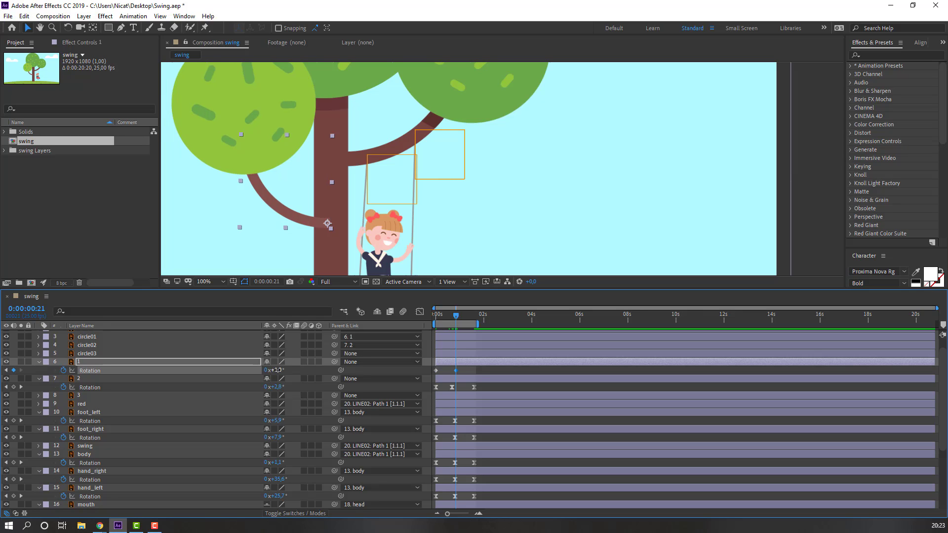
Copy branch layer 1's first rotation keyframe to 0:00:01:15, apply Easy Ease to all its rotation keyframes, and preview the motion
drag(455, 316, 474, 319)
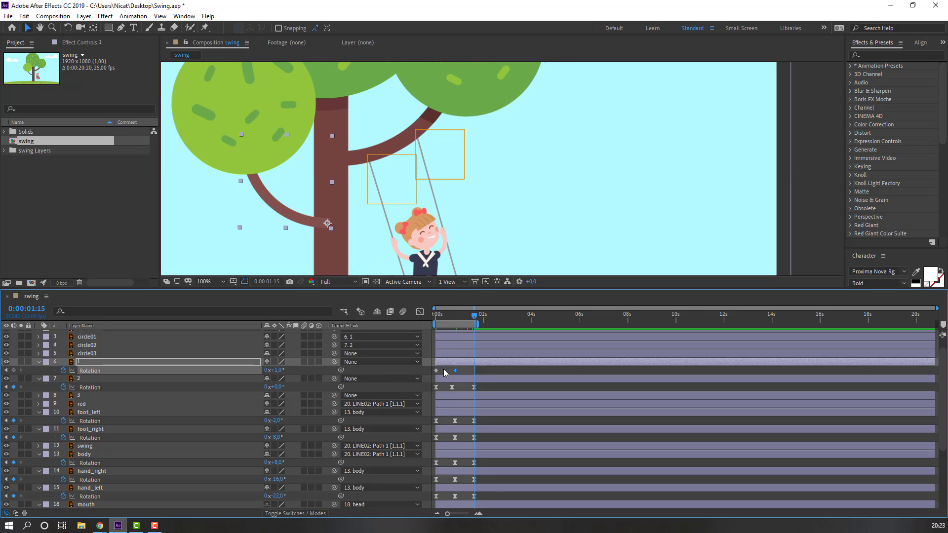
key(ctrl+c)
key(ctrl+v)
drag(484, 368, 419, 382)
right_click(436, 371)
mouse_move(523, 493)
click(617, 431)
key(space)
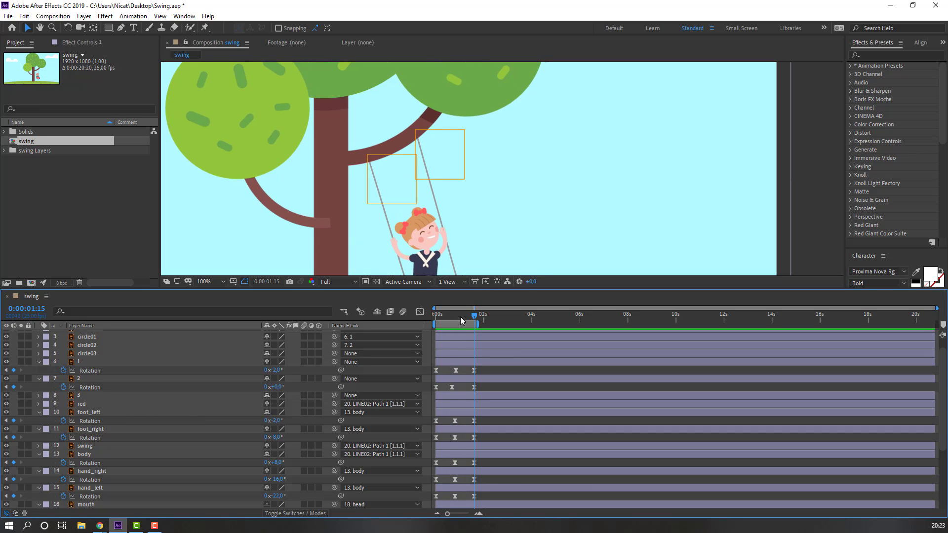
Move branch layer 1 below trunk layer 3 in the layer stack and play the animation
click(78, 395)
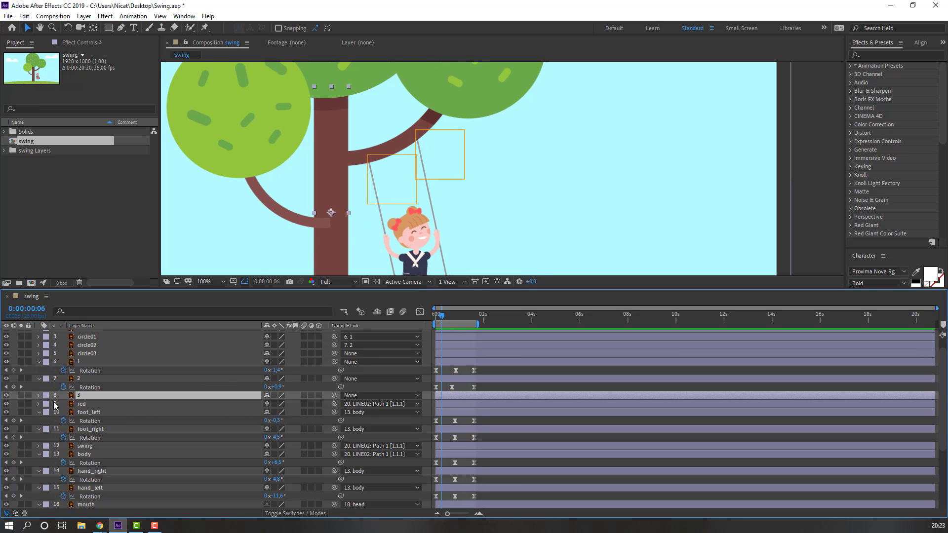
click(6, 395)
click(6, 395)
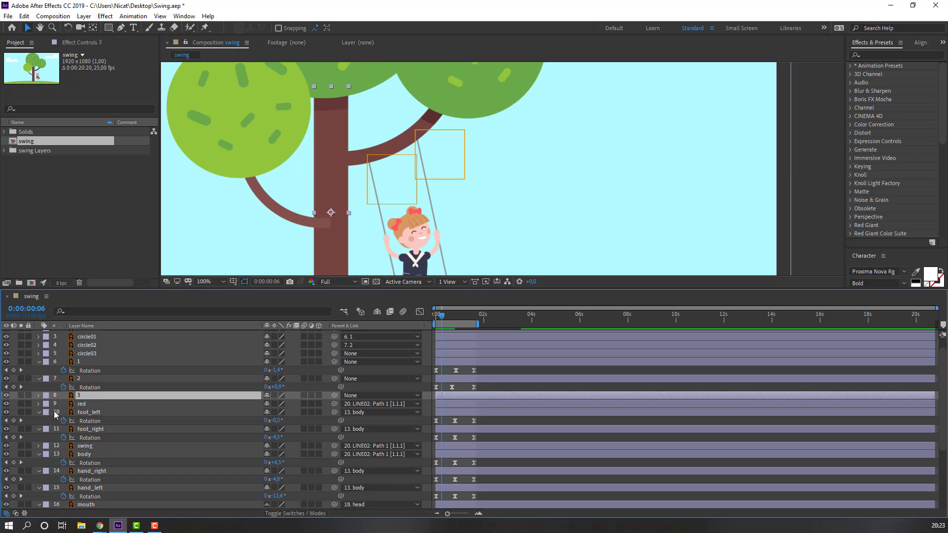
click(82, 363)
drag(85, 366, 86, 400)
key(space)
scroll(286, 250, down, 1)
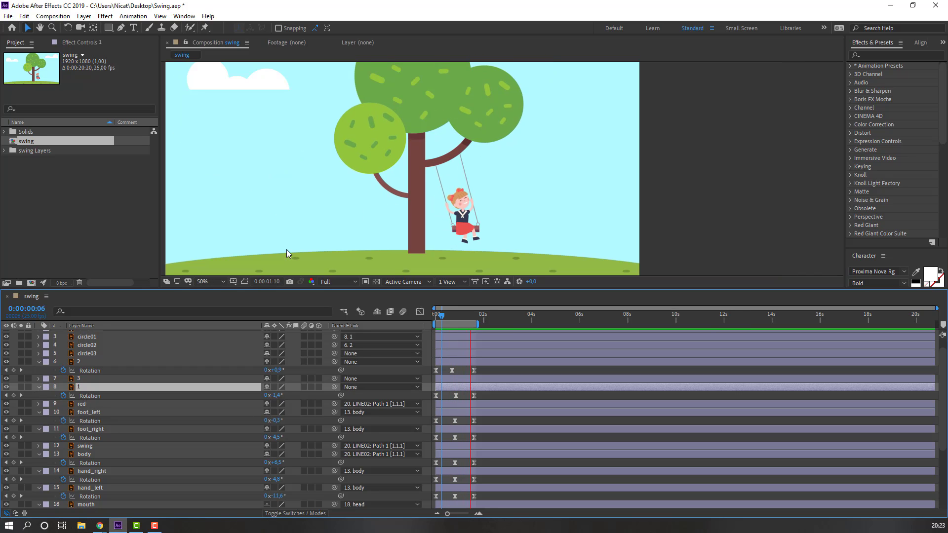
Fit the whole composition in view, select both cloud layers, and add position keyframes for them at the start of the timeline
click(287, 250)
click(214, 282)
click(232, 301)
click(361, 119)
shift+click(626, 100)
scroll(132, 407, up, 2)
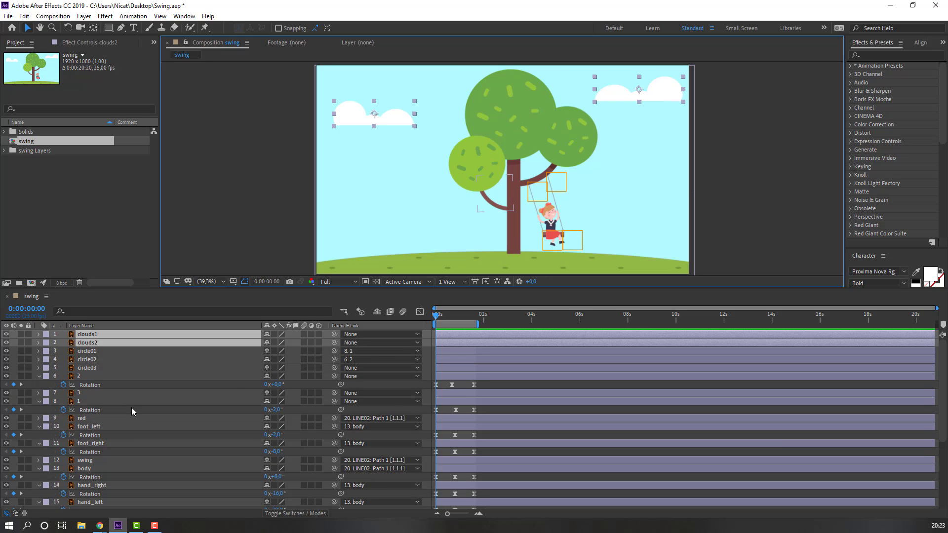
key(p)
click(64, 343)
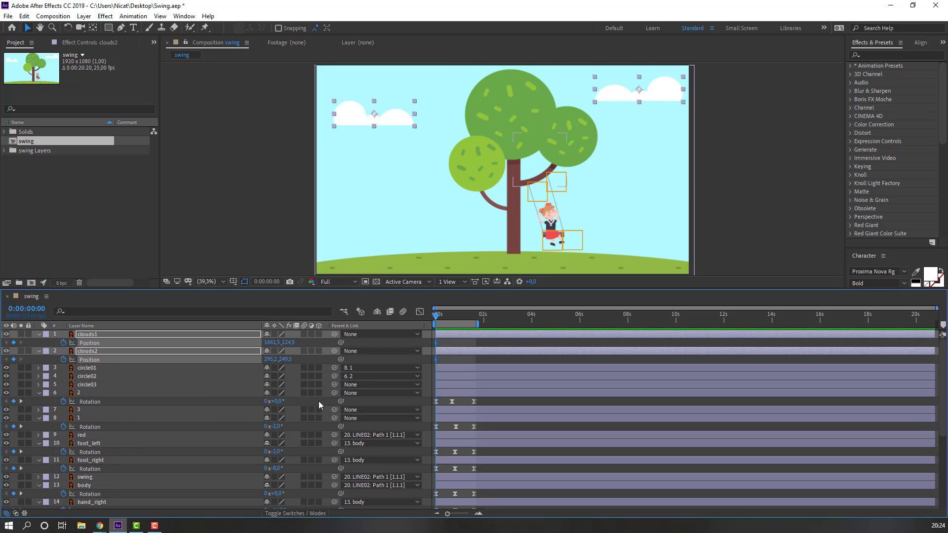
At 0:00:00:20, set the vertical position of clouds1 to 144.5 and of clouds2 to 211.5
drag(443, 319, 456, 322)
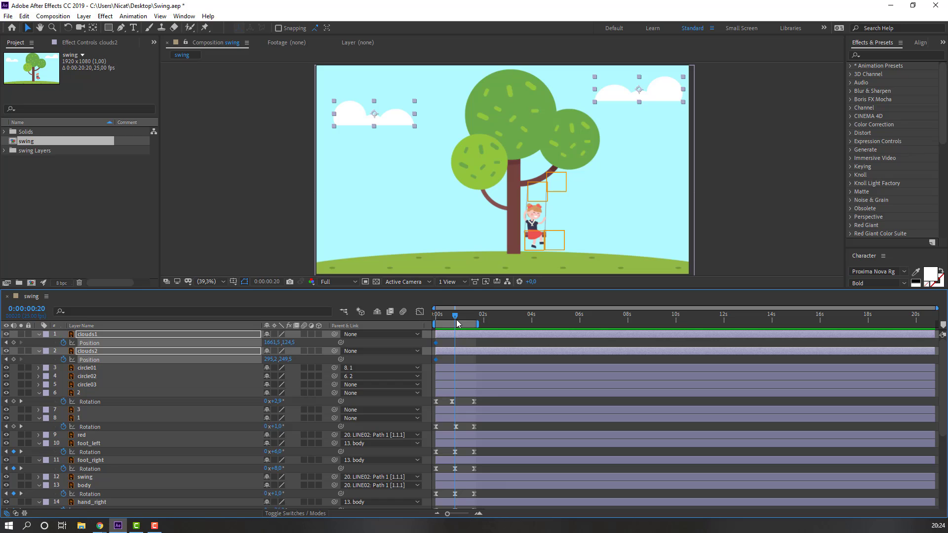
click(473, 342)
drag(292, 344, 269, 360)
Copy the first position keyframes of clouds1 and clouds2 to 0:00:01:15 so both clouds return to their starting positions
drag(455, 316, 478, 322)
click(437, 342)
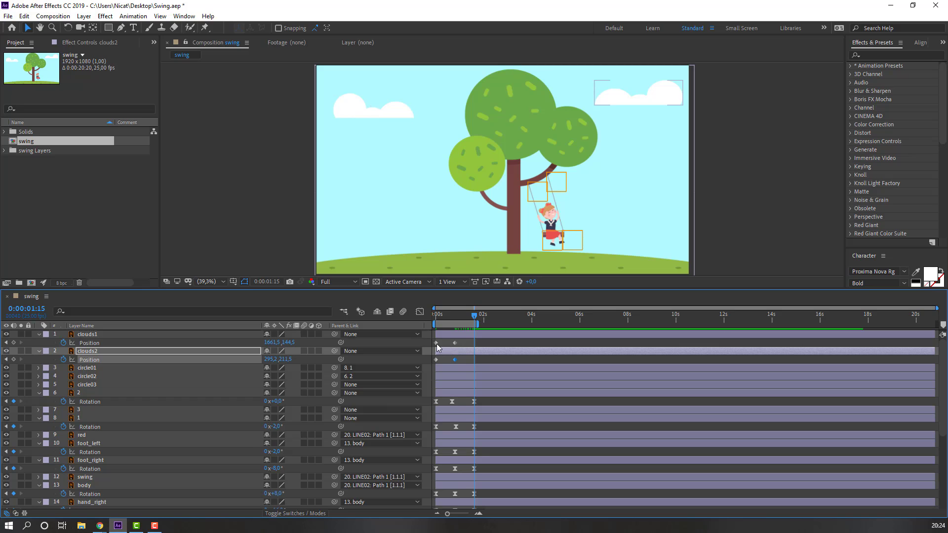
key(ctrl+c)
key(ctrl+v)
drag(446, 358, 430, 366)
key(ctrl+c)
key(ctrl+v)
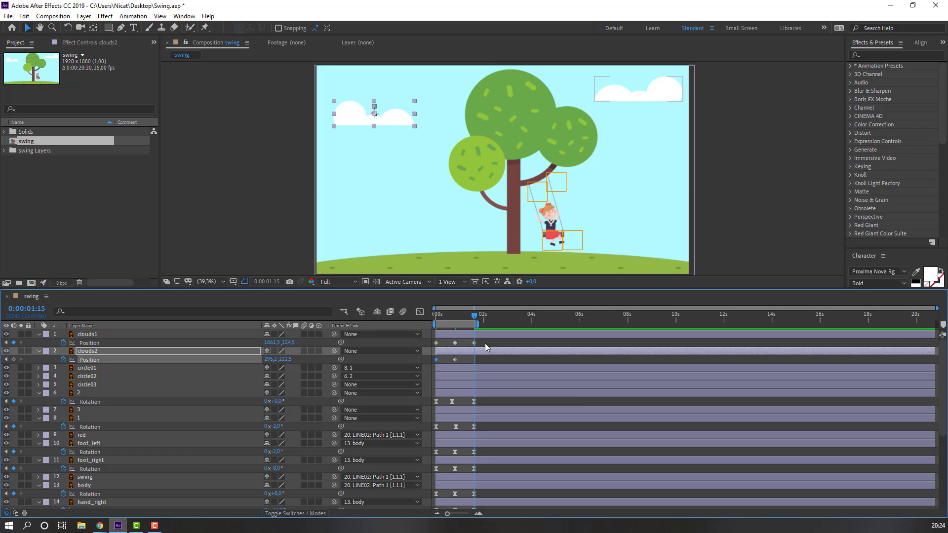